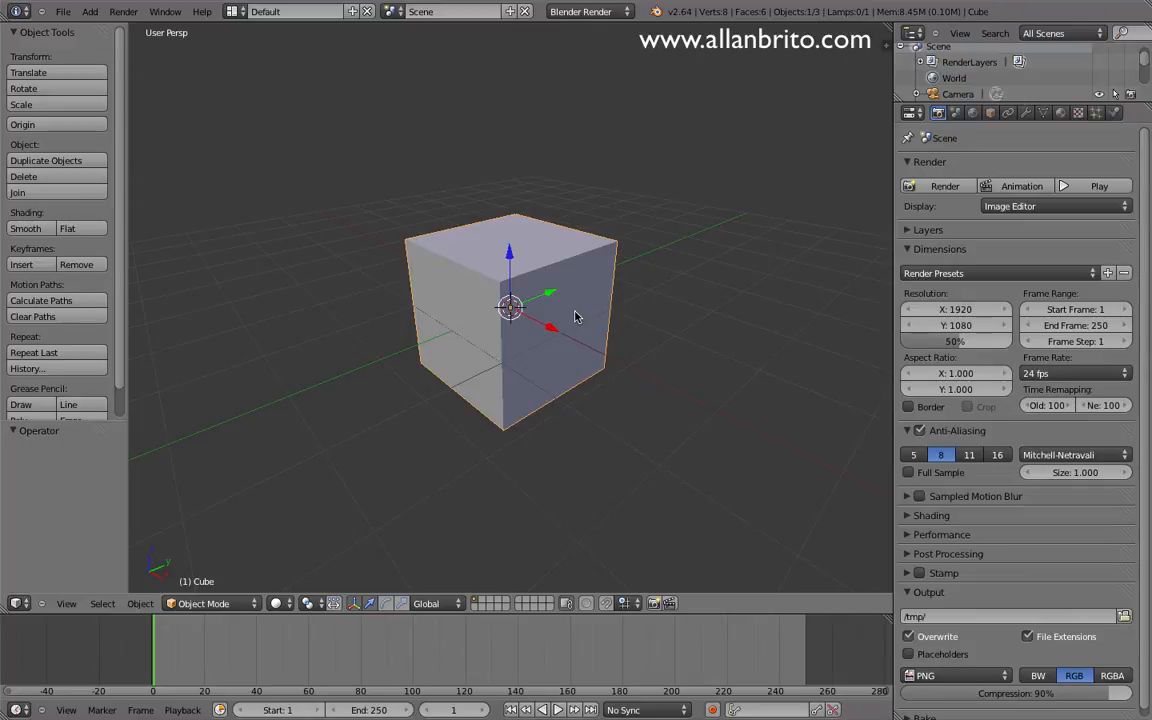
- Bevel one top edge of the cube in edge selection mode, with a bevel percentage of 0.132
middle_click_drag(512, 303, 504, 316)
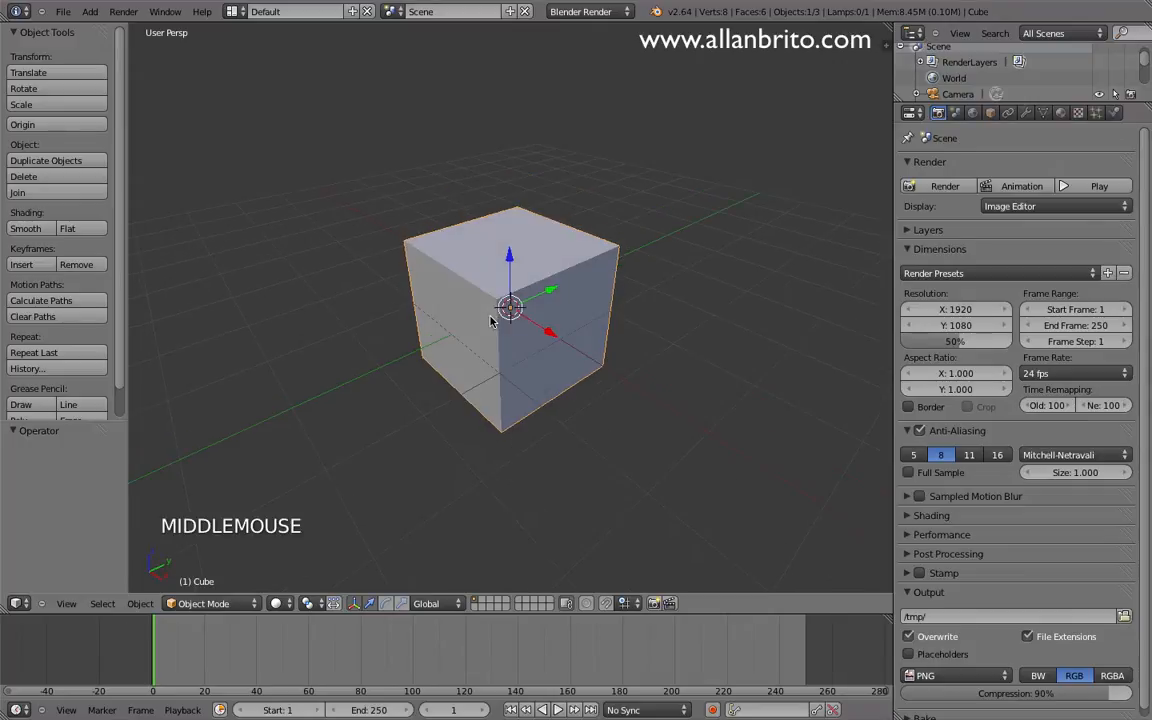
scroll(504, 316, "up", 3)
key("Tab")
scroll(512, 312, "down", 3)
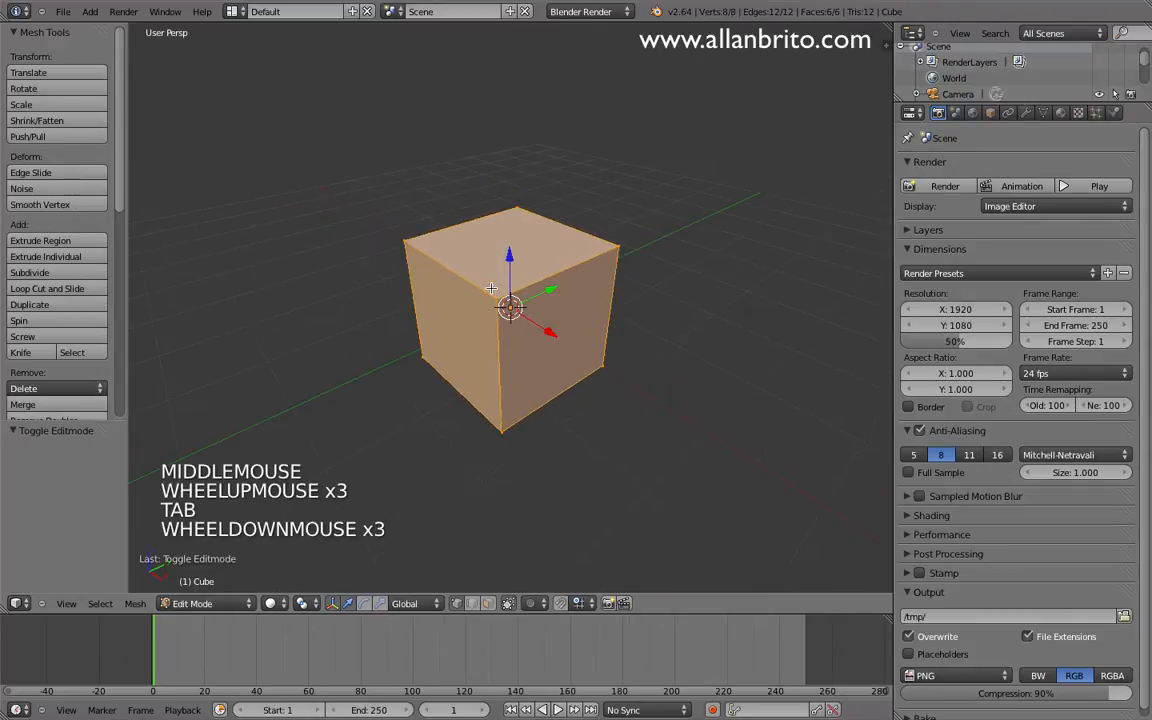
key("ctrl+Tab")
left_click(491, 288)
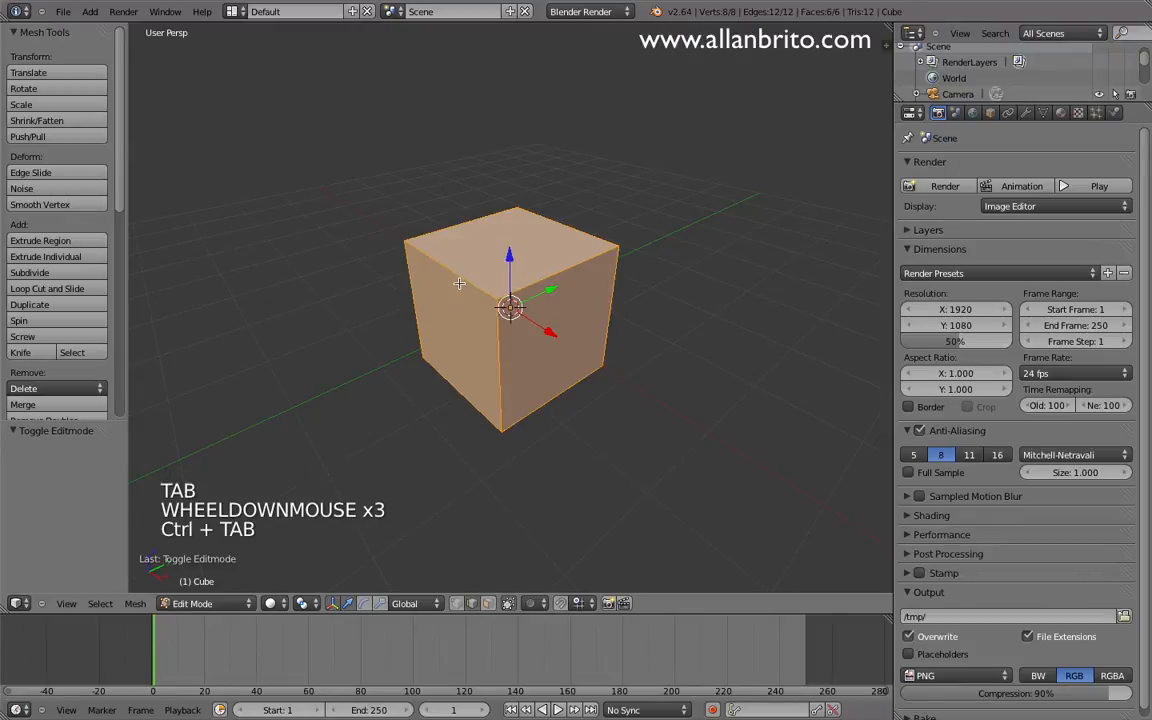
right_click(479, 281)
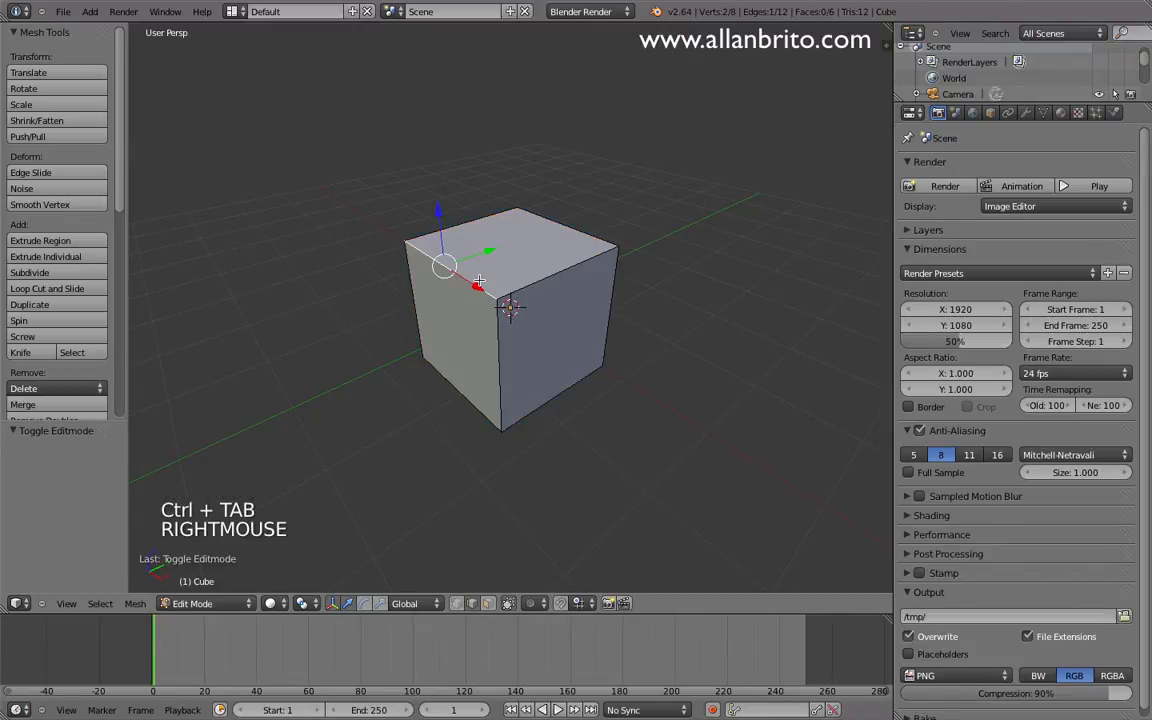
key("w")
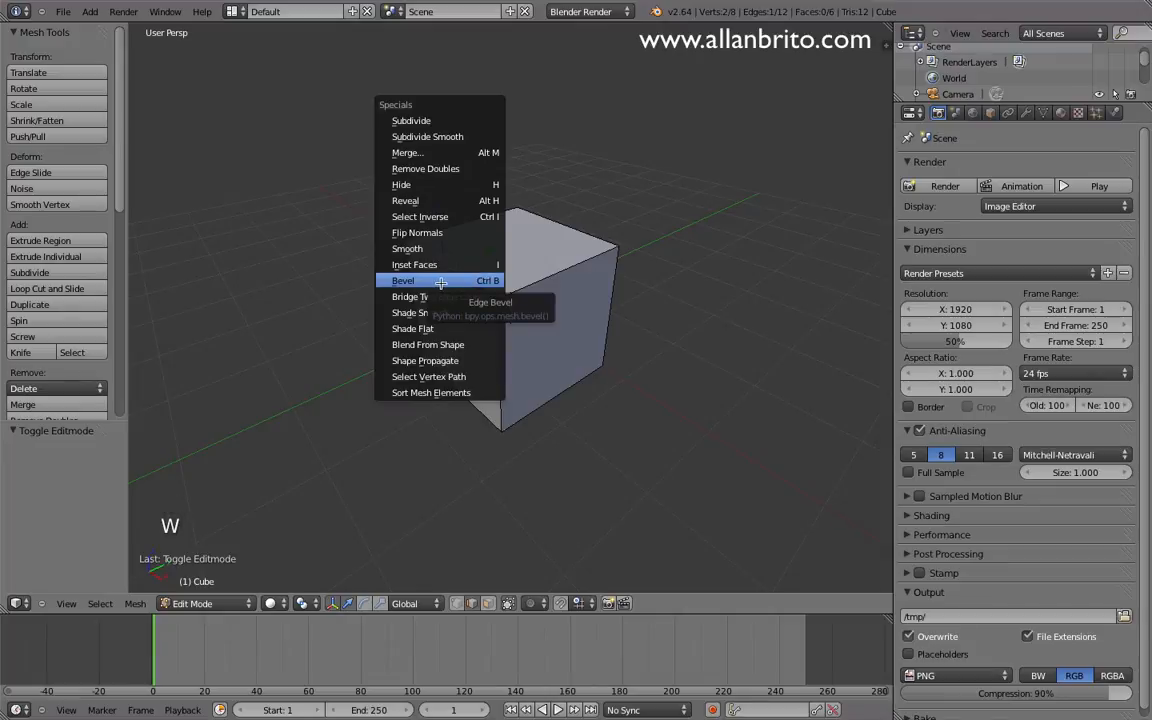
left_click(441, 283)
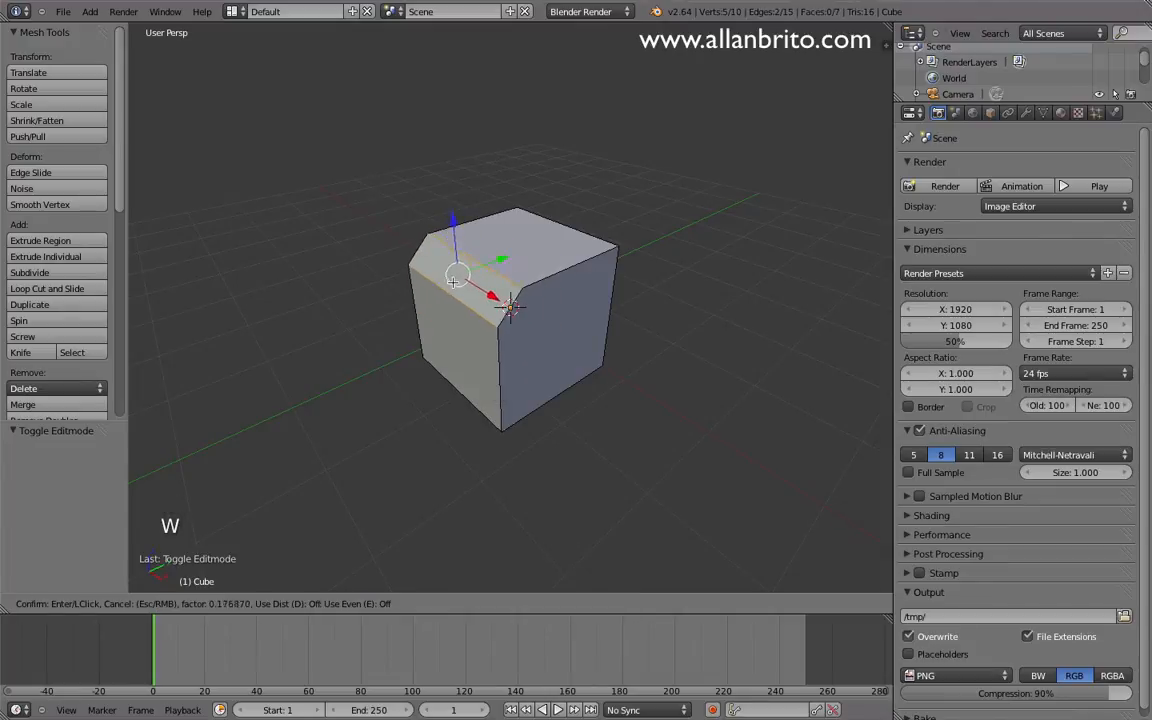
left_click(508, 302)
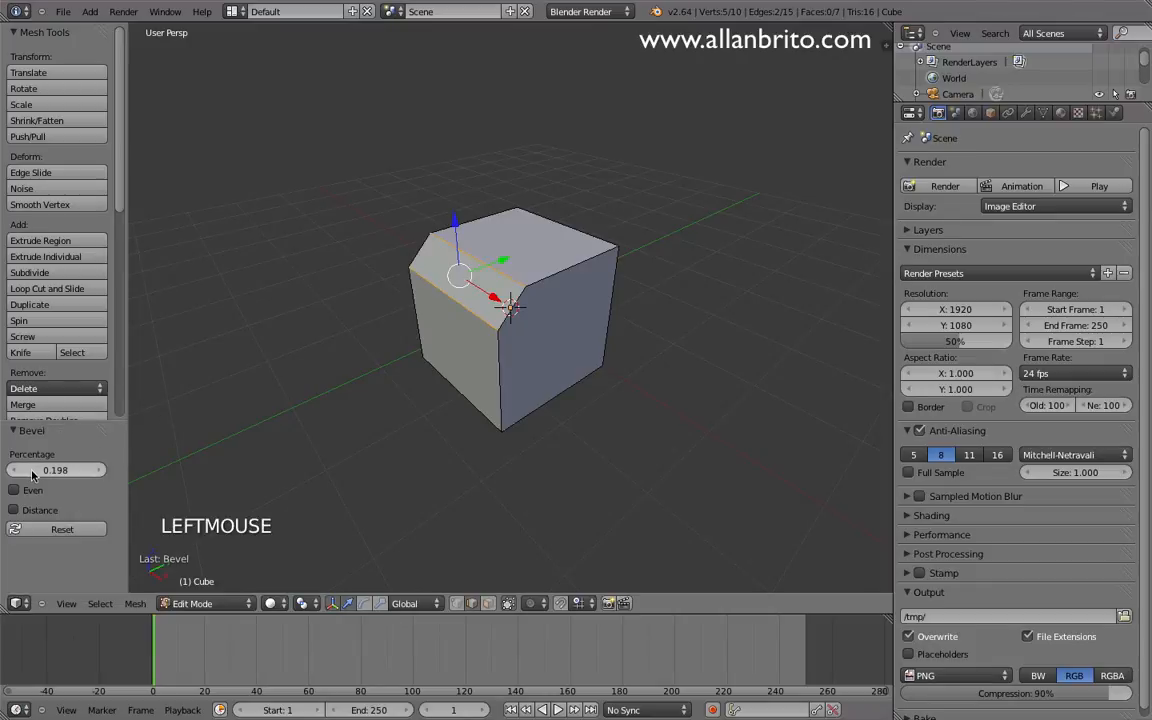
left_click_drag(32, 475, 70, 477)
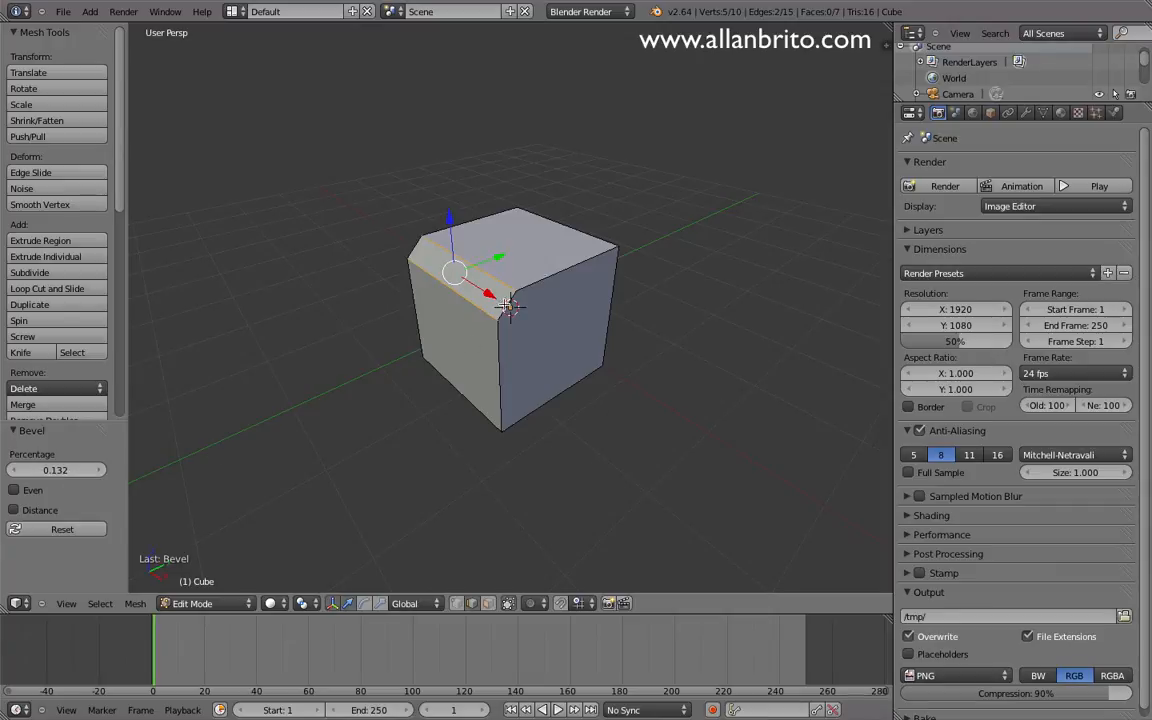
- Try beveling the adjacent top edge of the cube and undo that bevel
right_click(547, 272)
key("w")
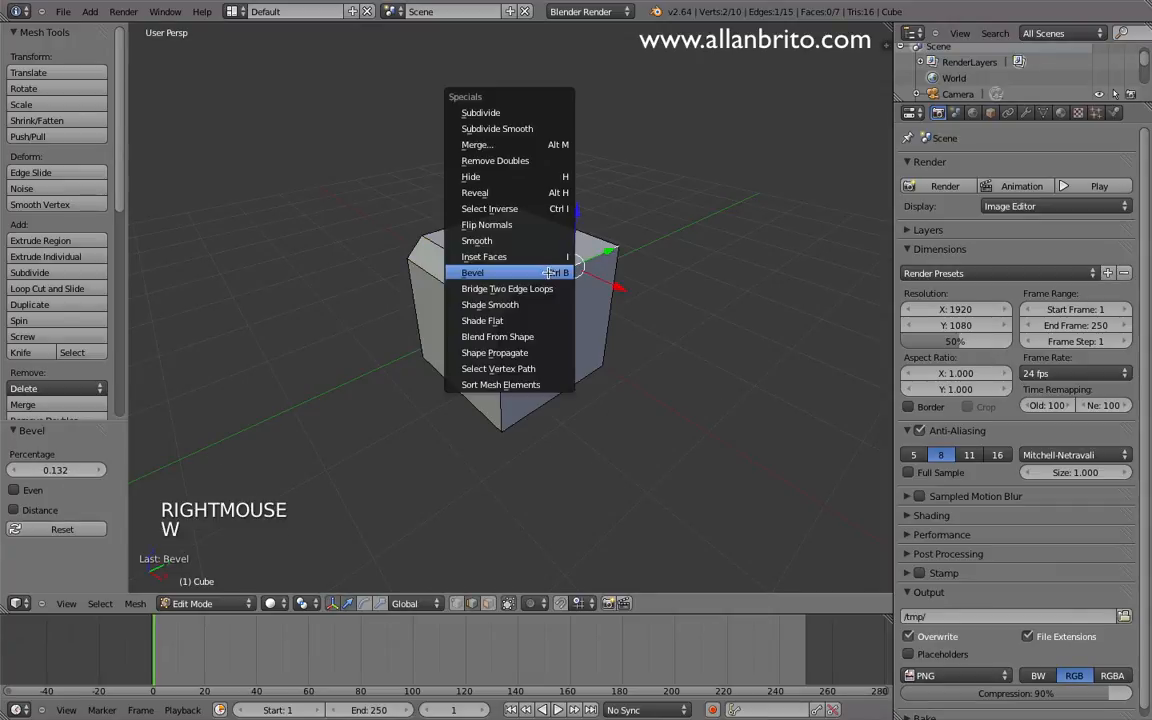
left_click(550, 272)
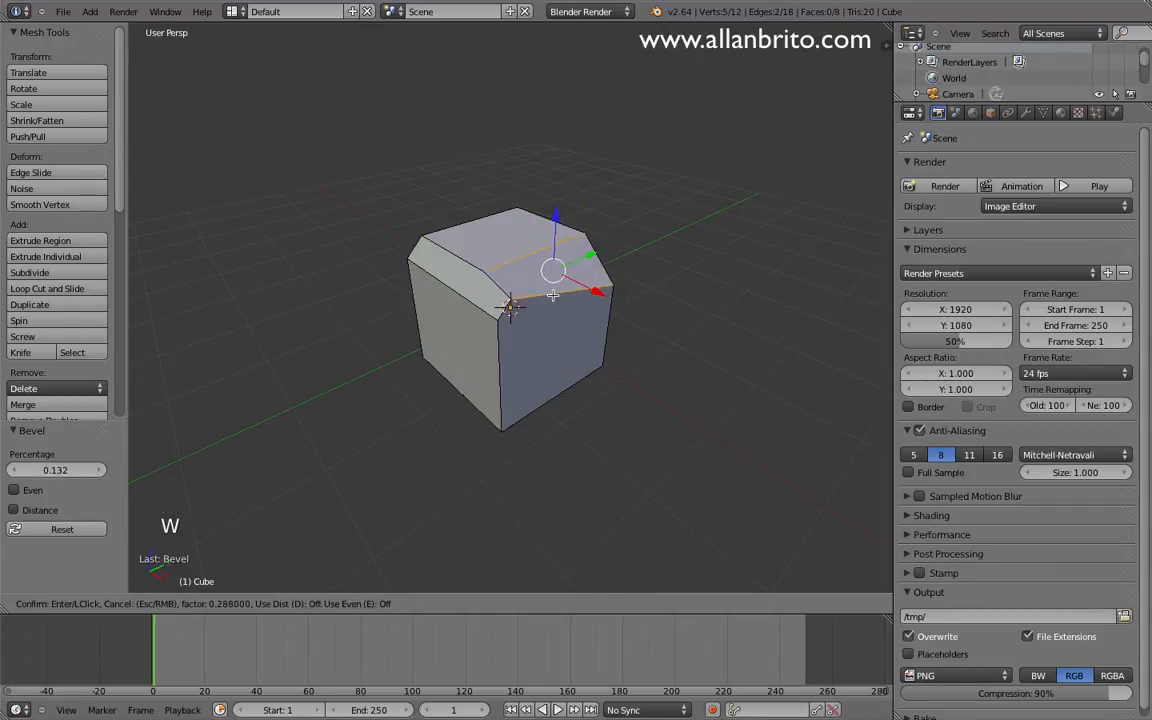
left_click(556, 300)
middle_click_drag(556, 300, 675, 378)
key("super")
key("super+z")
- Add a Bevel modifier to the cube in Object Mode and set its width to 0.06
key("Tab")
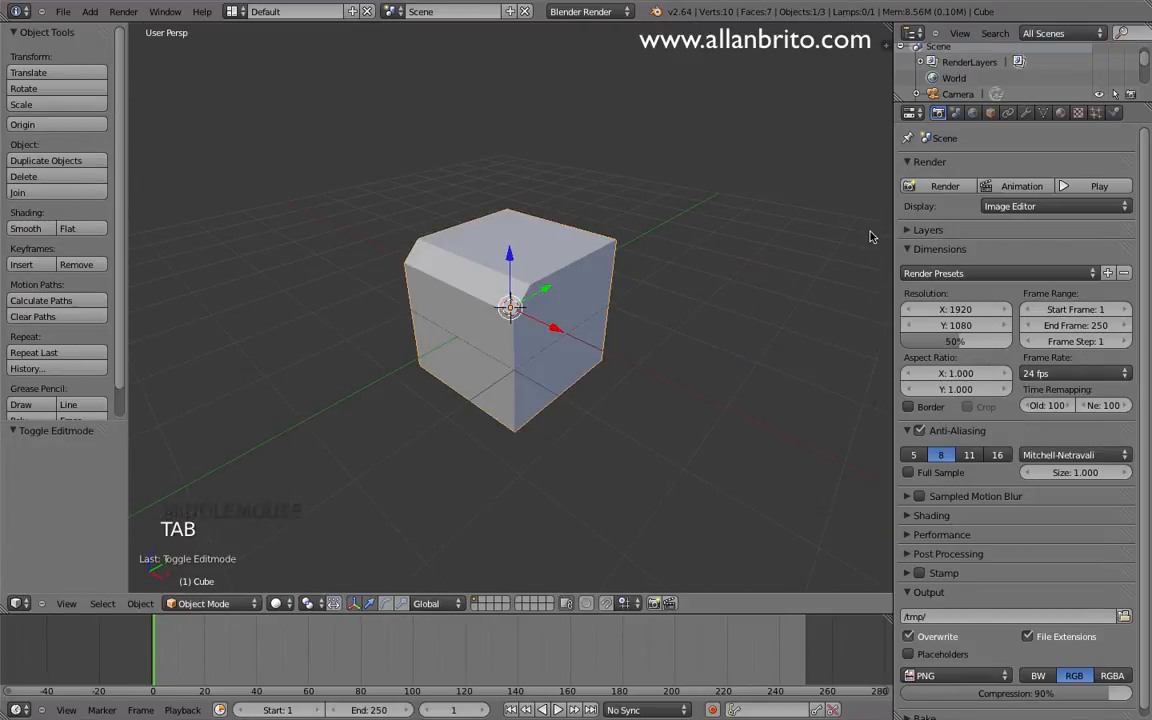
left_click(1025, 112)
left_click(1006, 167)
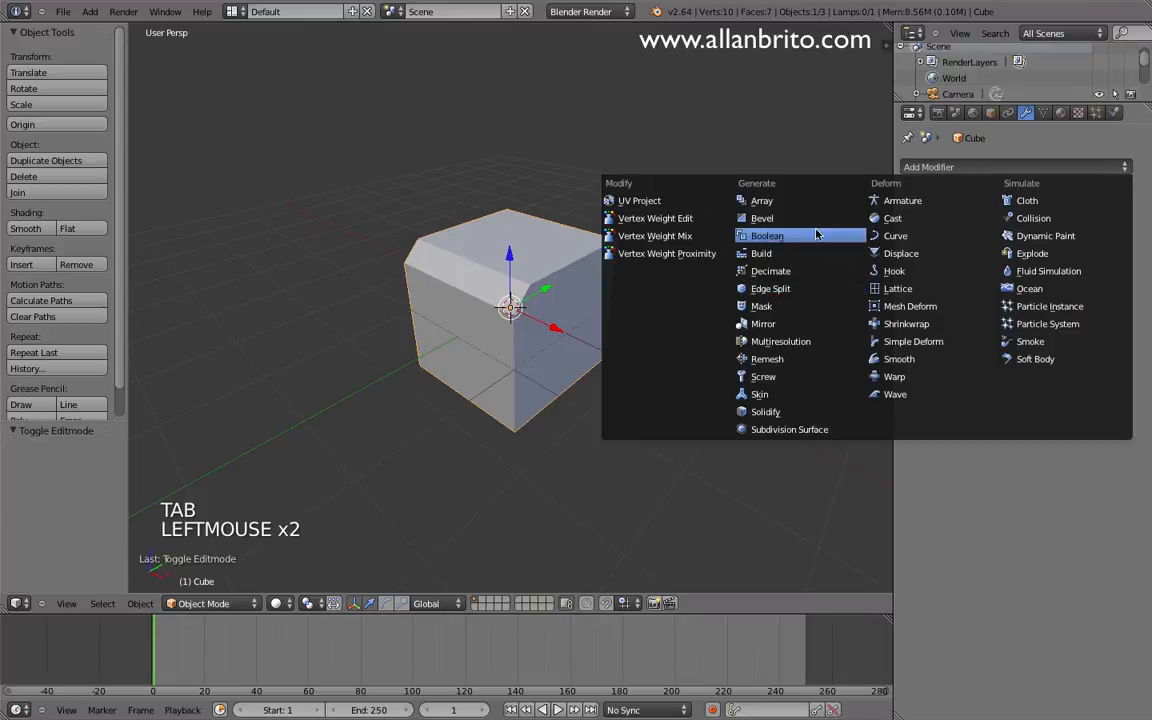
left_click(735, 211)
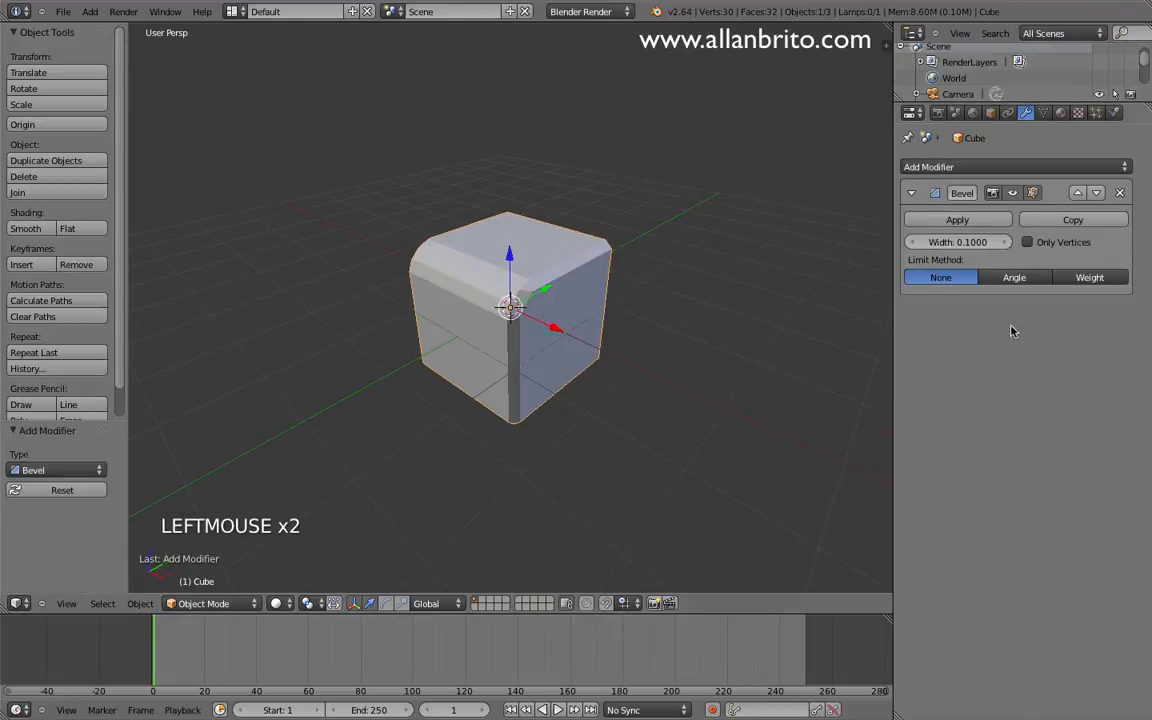
mouse_move(969, 244)
left_mouse_down()
mouse_move(893, 218)
mouse_move(858, 224)
mouse_move(960, 248)
left_mouse_up()
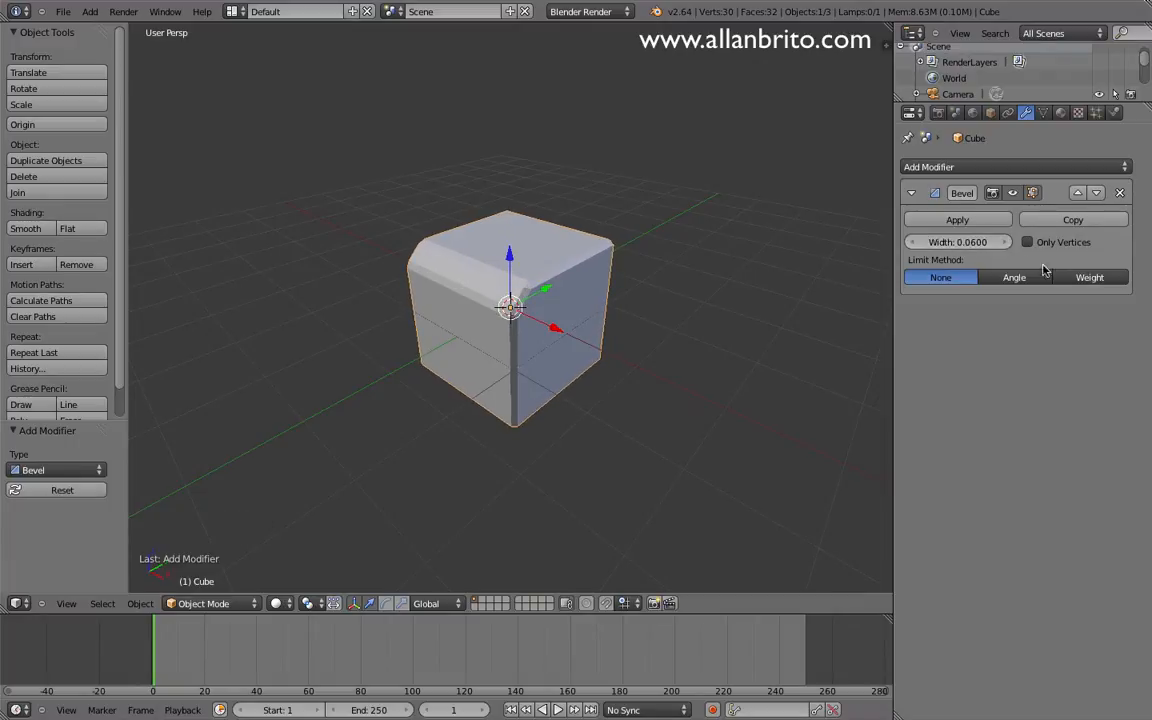
- Try the Bevel modifier's Weight, Angle and None limit methods and remove the modifier
left_click(1090, 278)
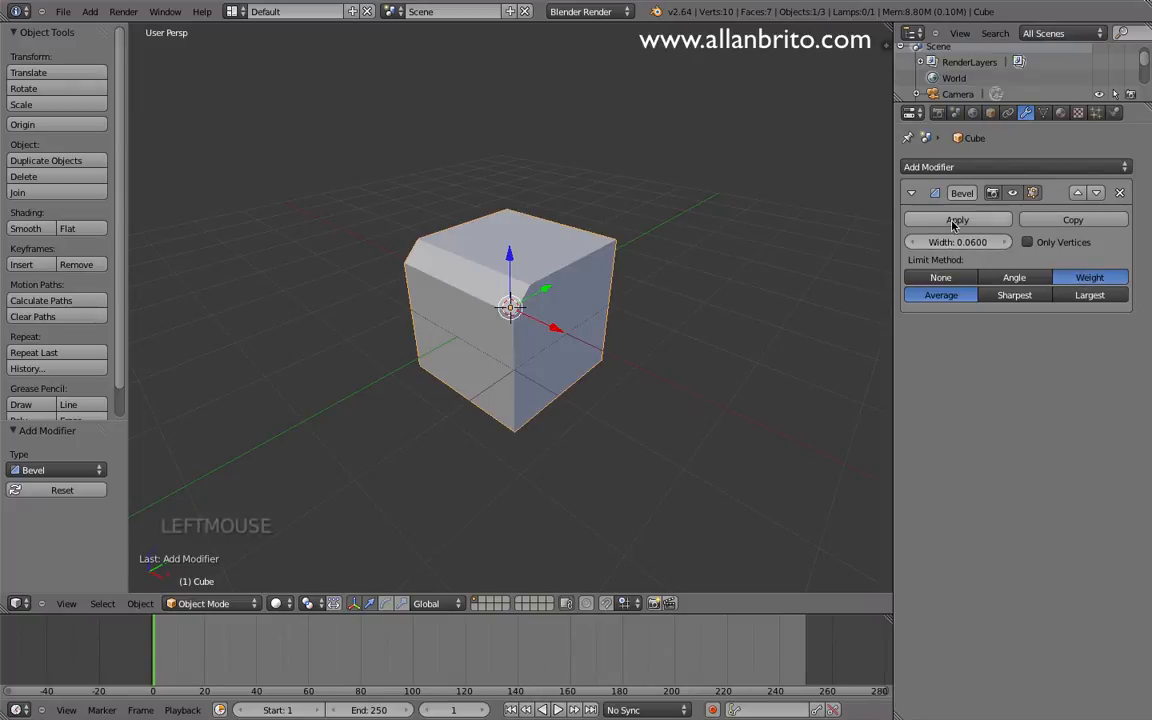
left_click(1000, 278)
left_click(948, 278)
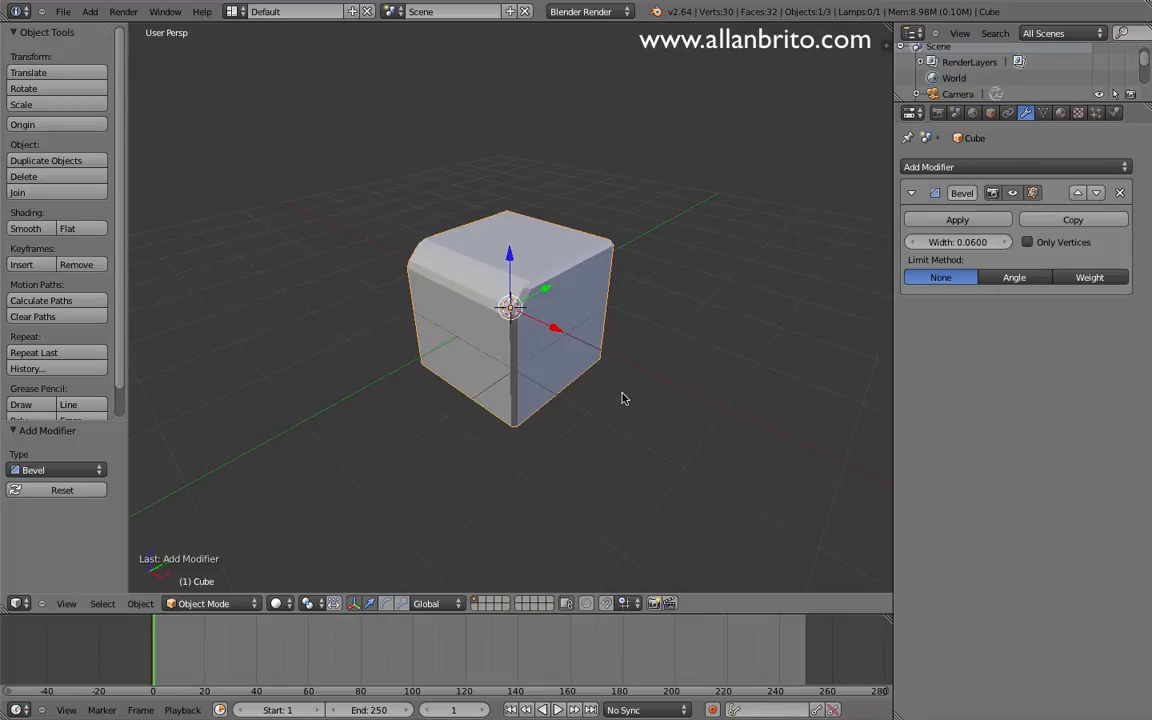
scroll(622, 399, "down", 2)
left_click(1119, 193)
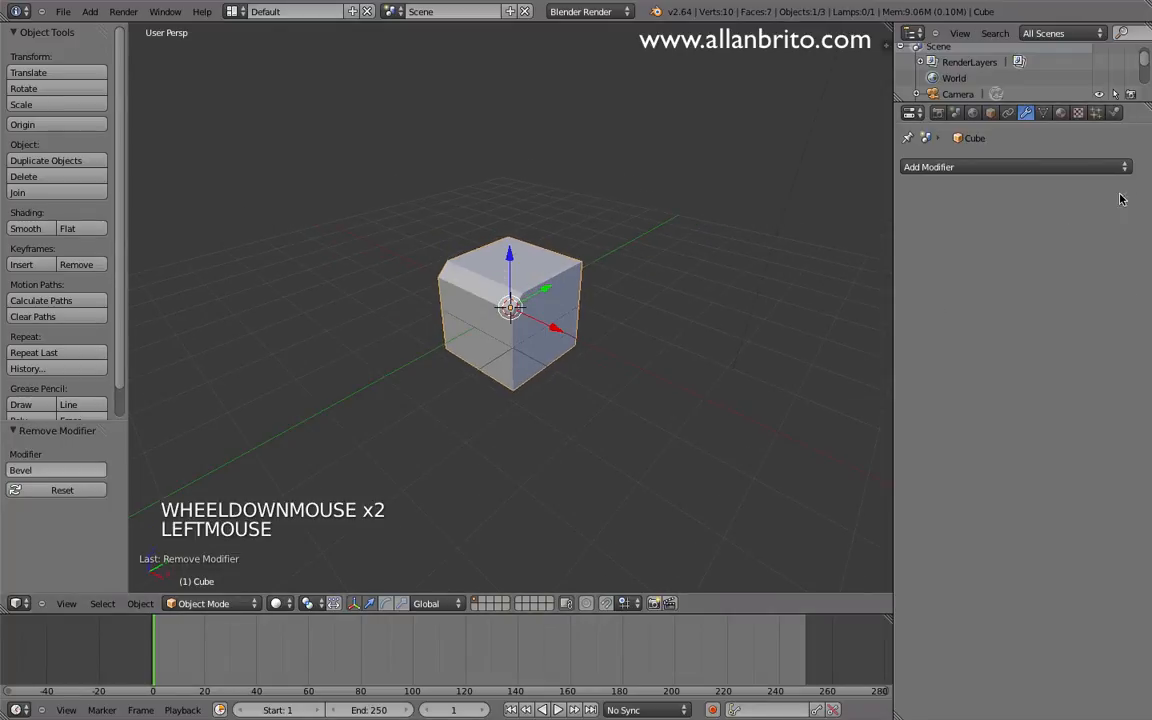
- Duplicate the cube's entire mesh in Edit Mode and place the copy about 6.708 units away along Y
key("Tab")
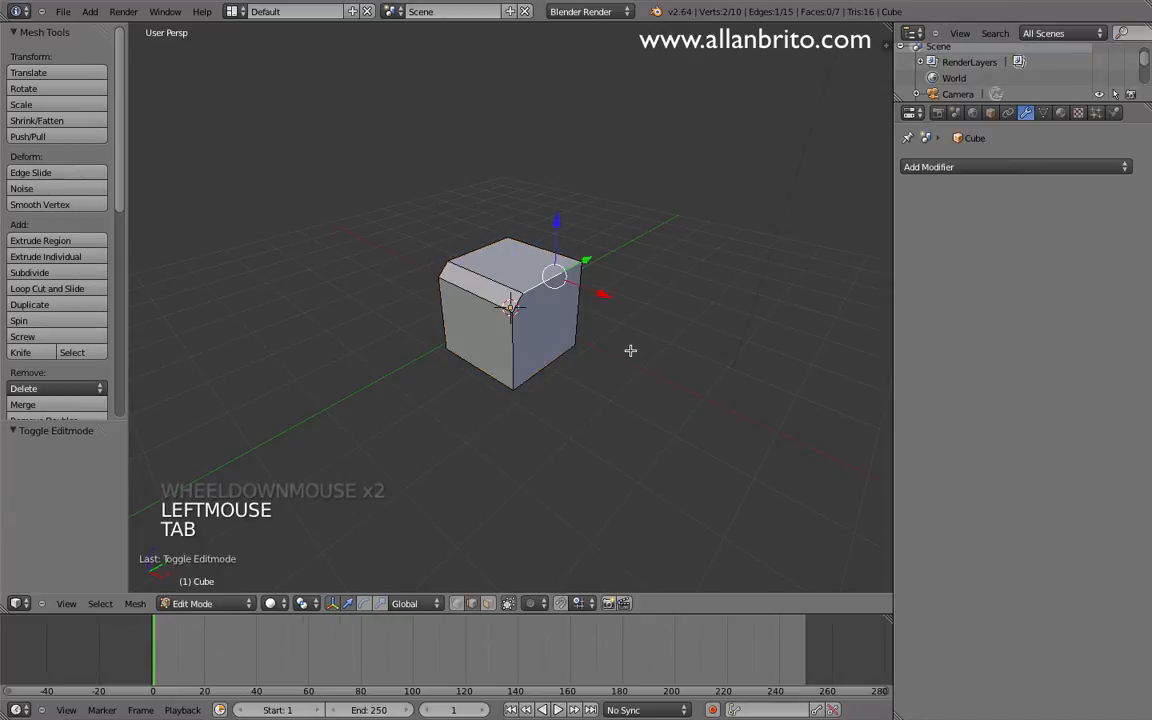
key("a")
key("a")
key("a")
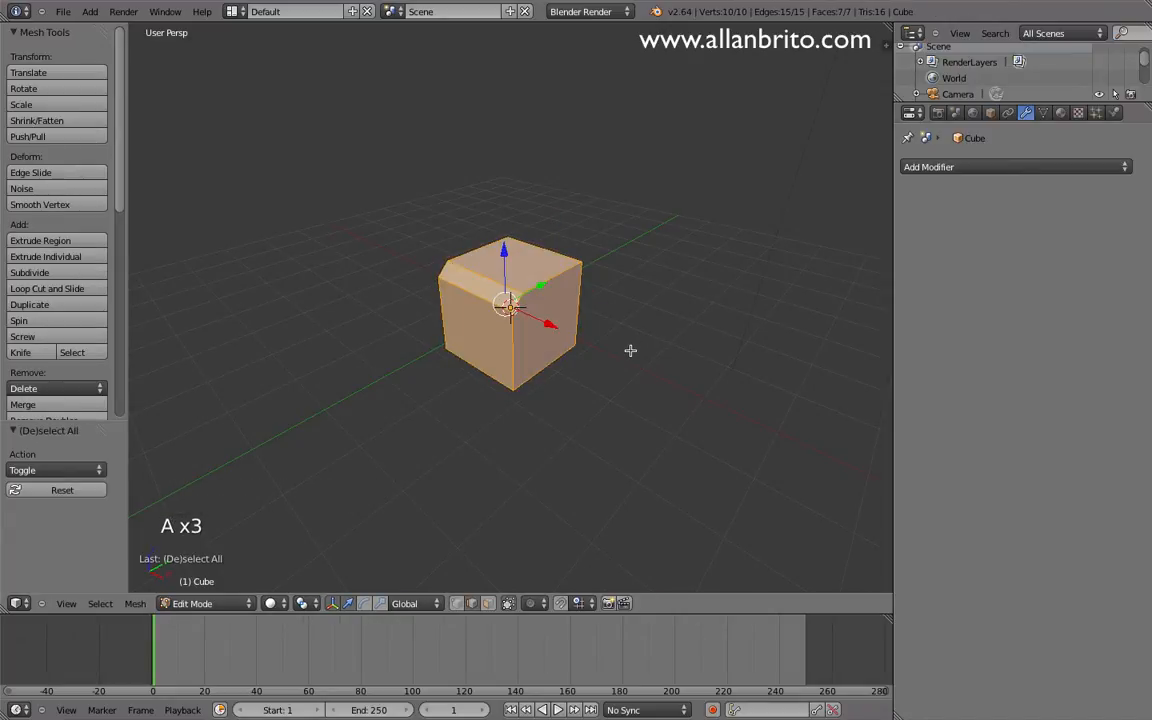
key("shift+d")
middle_click(680, 305)
left_click(780, 200)
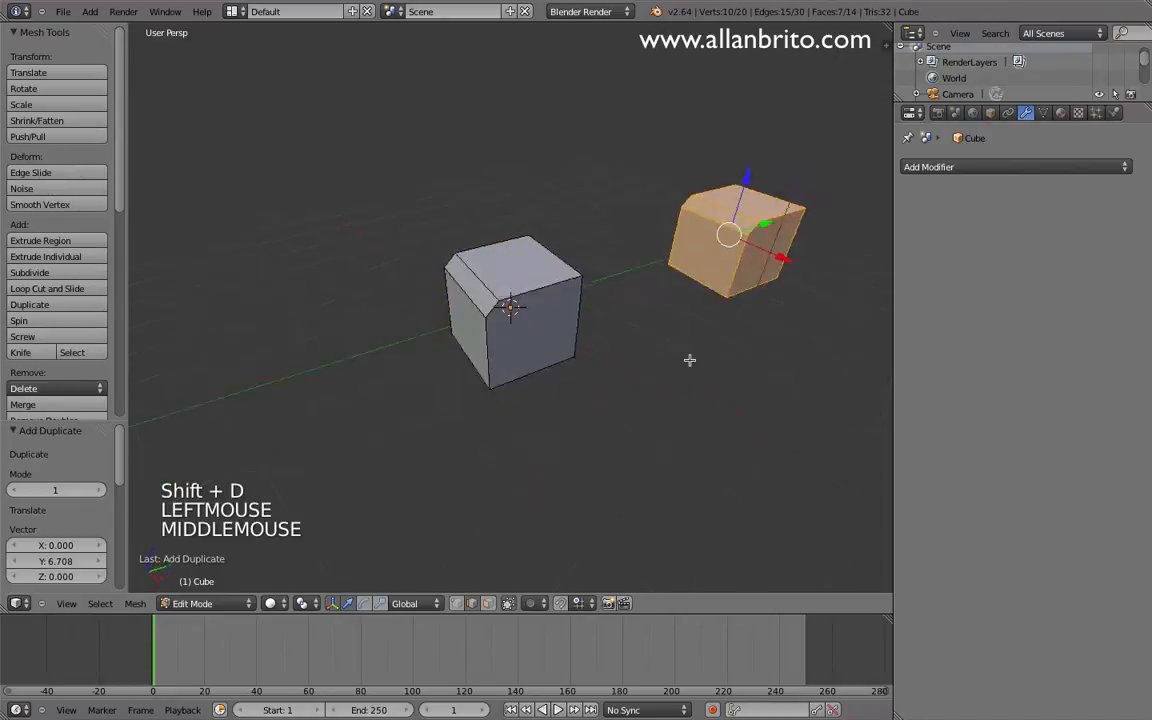
- Cut one edge loop through the middle of the duplicated block and switch to face selection mode
middle_click_drag(689, 360, 640, 339)
scroll(640, 339, "down", 2)
middle_click_drag(715, 344, 561, 381, "shift")
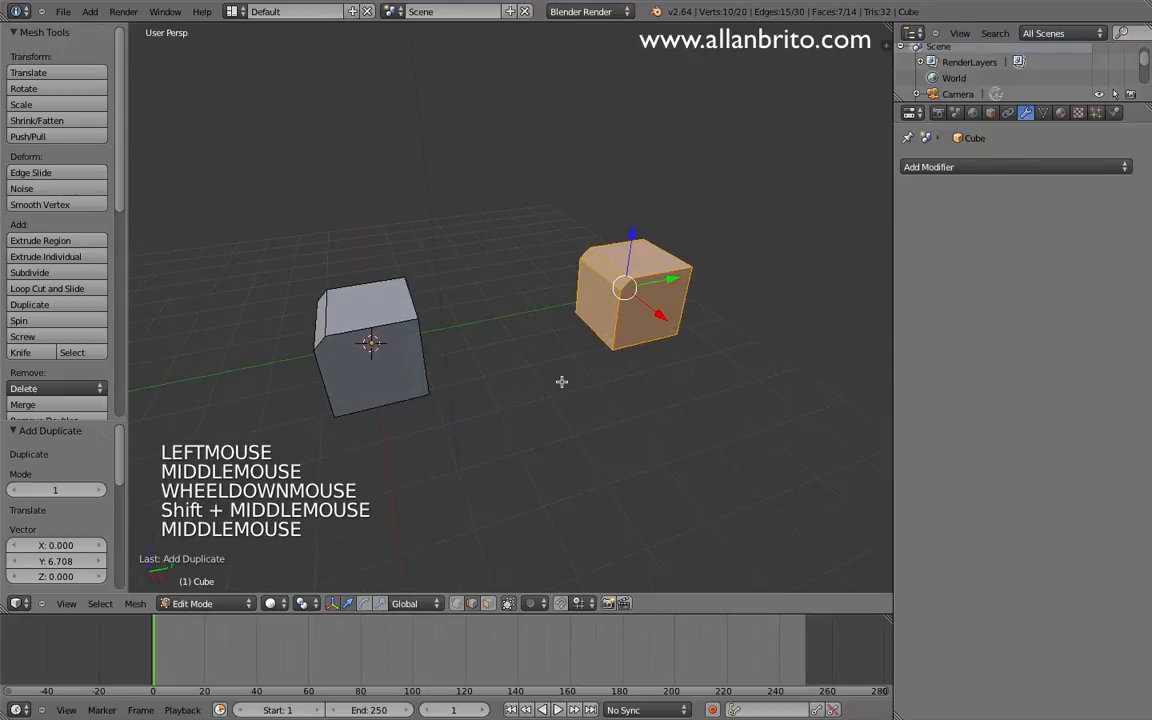
key("ctrl+r")
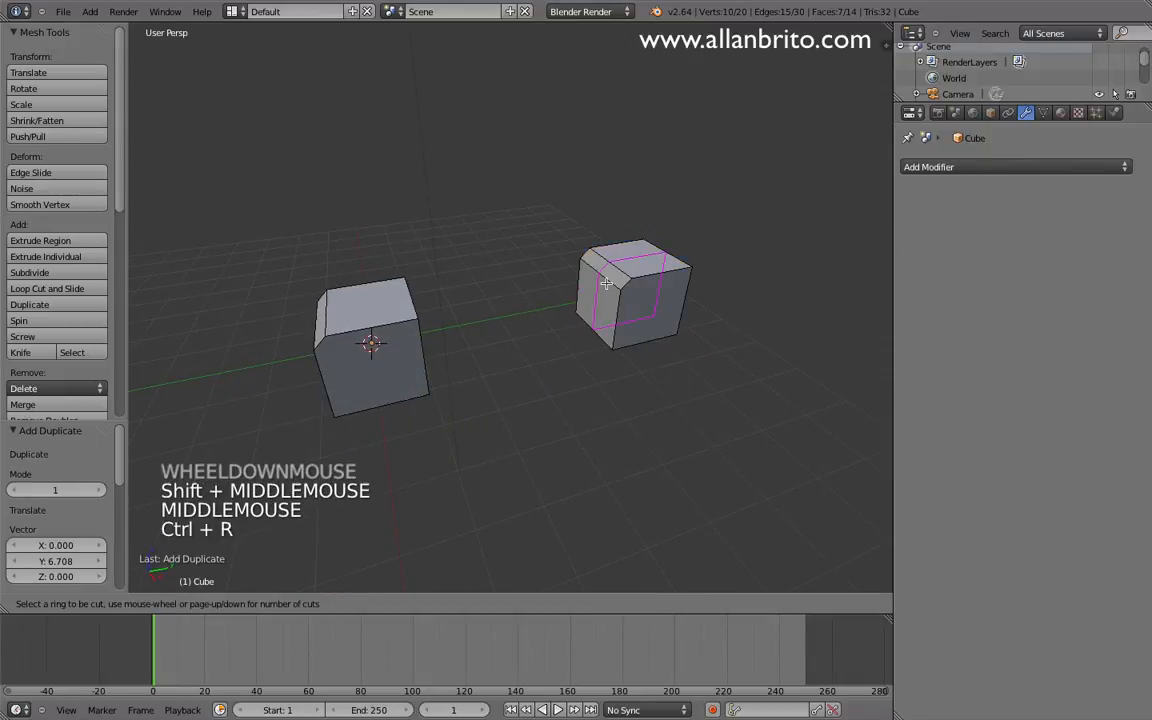
left_click(606, 283)
key("a")
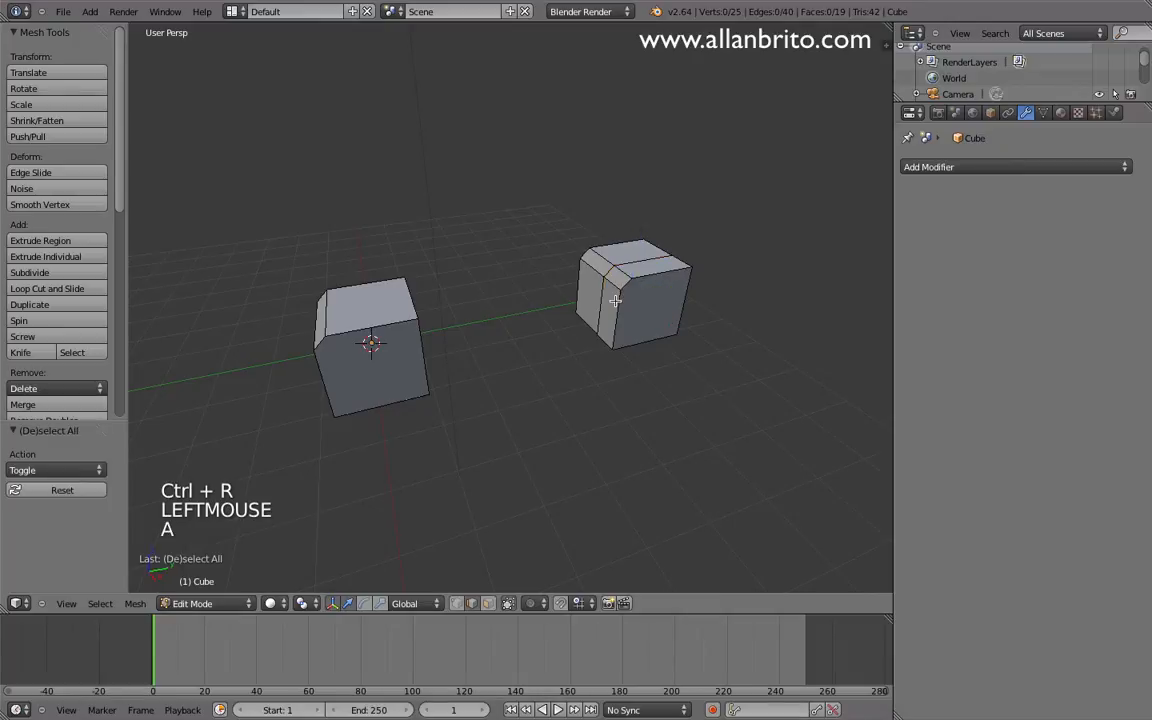
key("ctrl+Tab")
left_click(600, 314)
- Try to bridge both halves of the copy's split inner side to the original block's facing side with Bridge Two Edge Loops
right_click(590, 293)
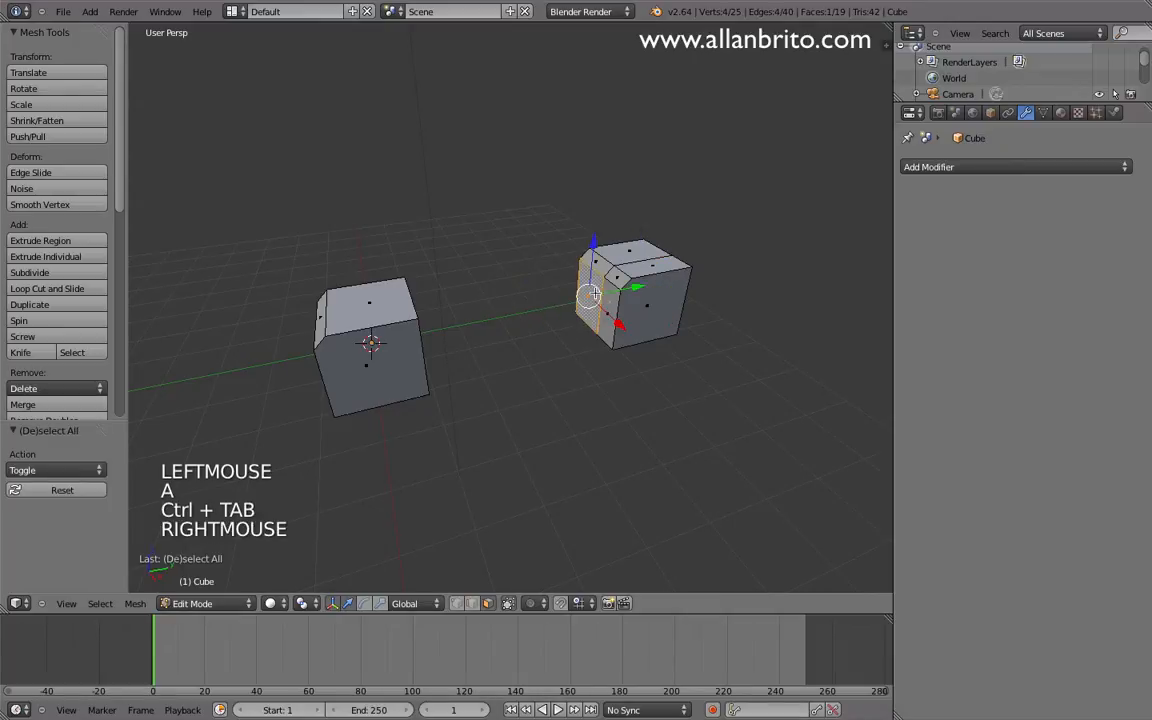
right_click(590, 312, "shift")
middle_click_drag(638, 399, 581, 458)
right_click(415, 310, "shift")
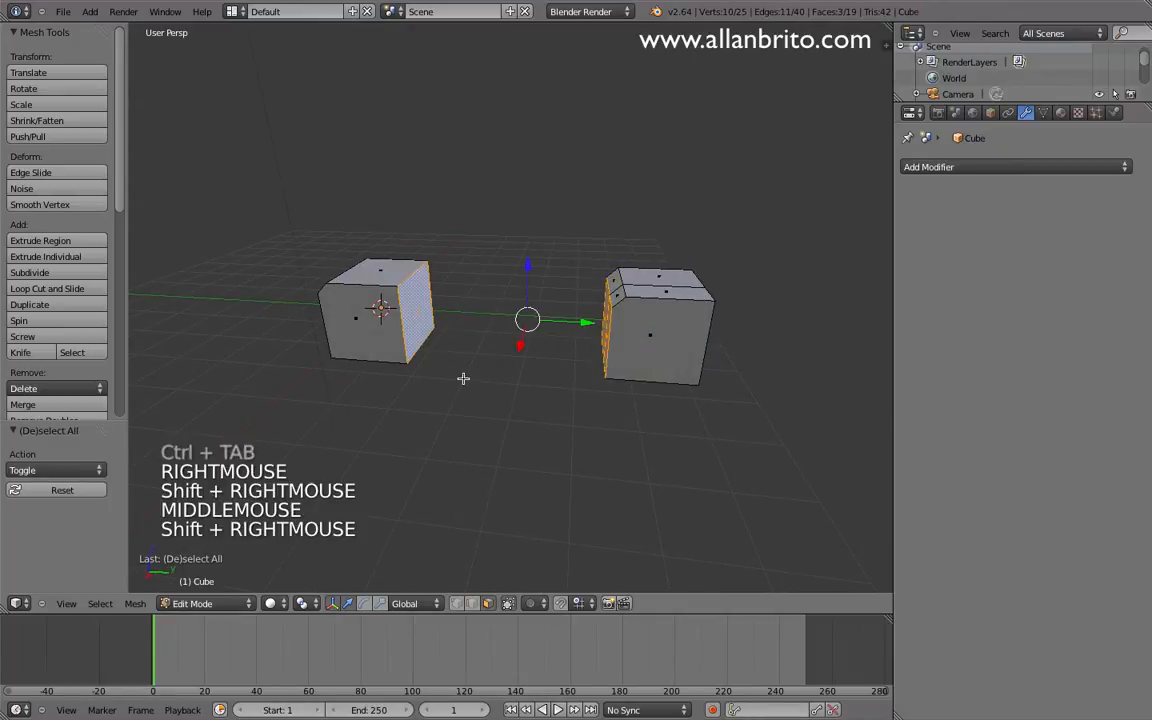
middle_click_drag(463, 378, 561, 468)
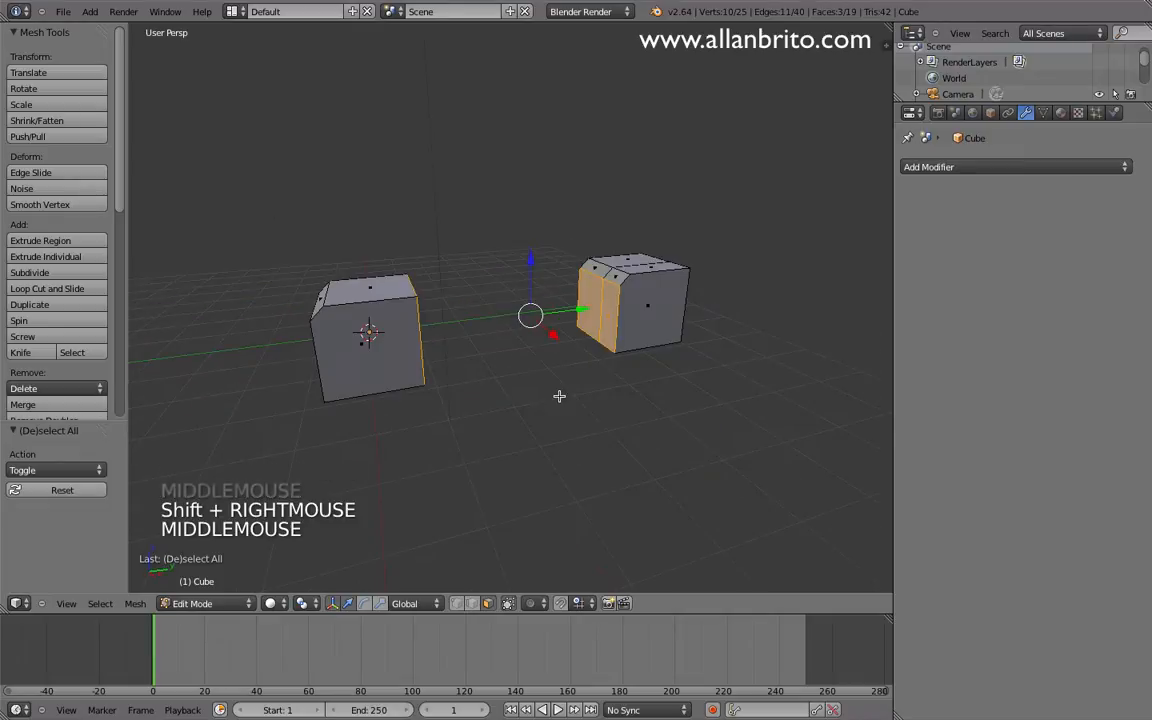
key("w")
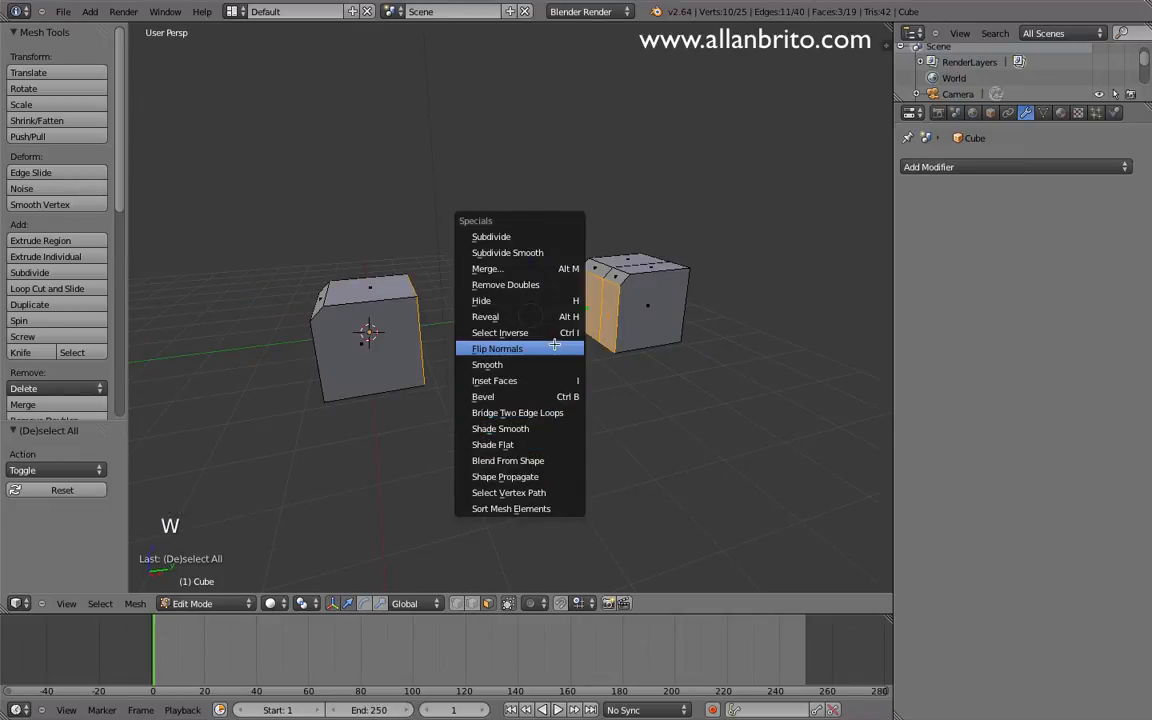
left_click(555, 412)
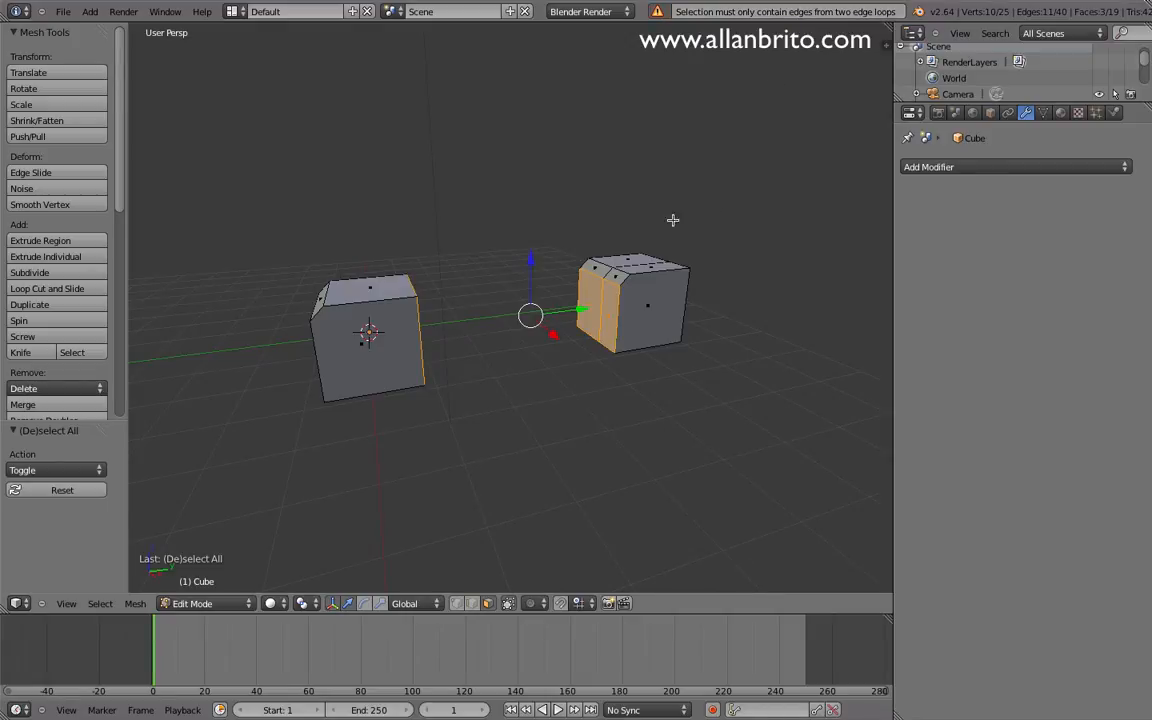
- Bridge a single half of the copy's split inner side to the original block's facing side with Bridge Two Edge Loops
right_click(584, 279)
middle_click_drag(584, 281, 550, 357)
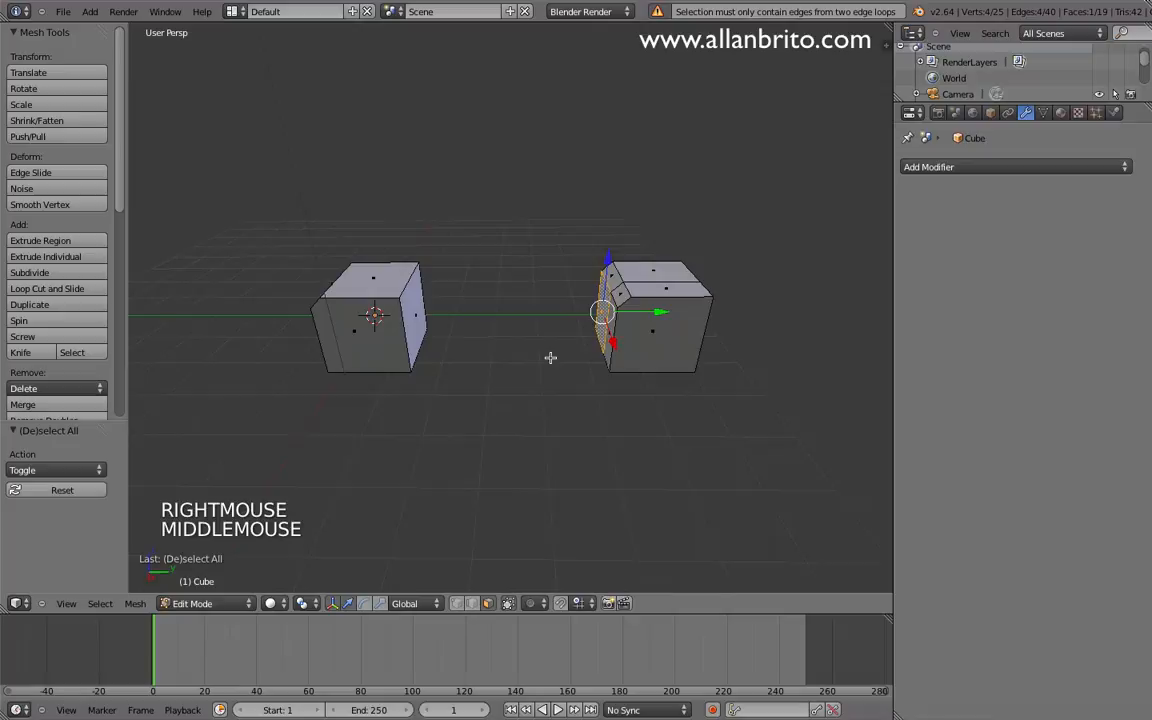
right_click(416, 311, "shift")
key("w")
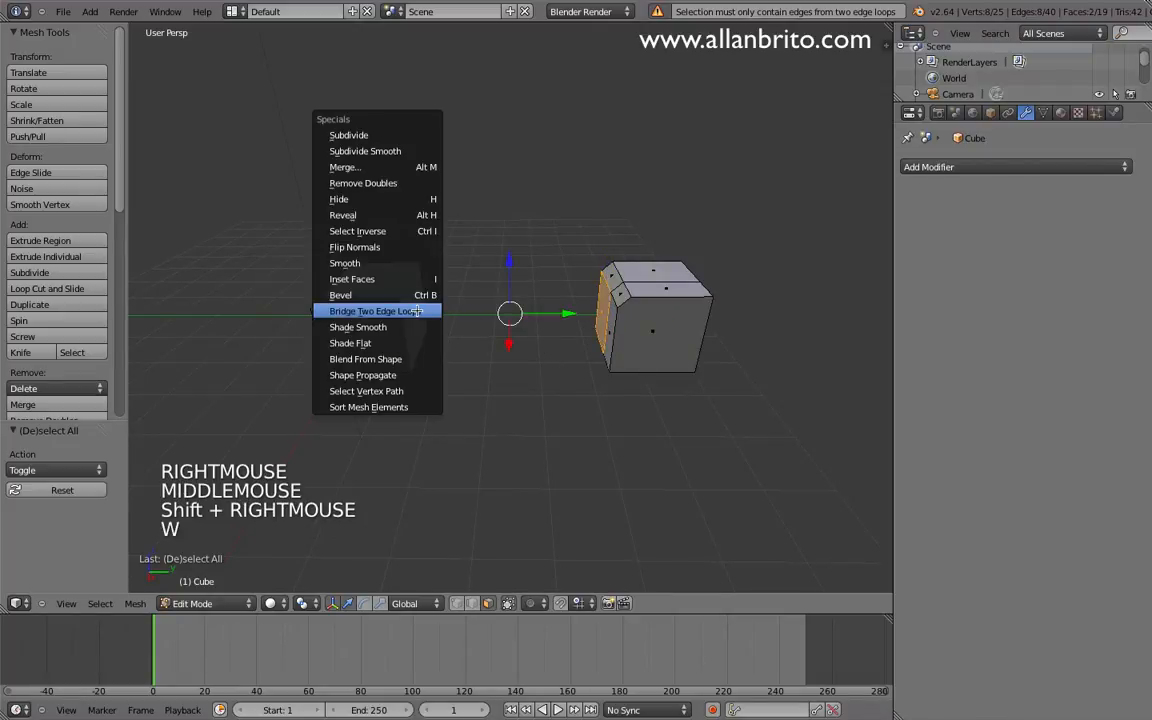
left_click(416, 311)
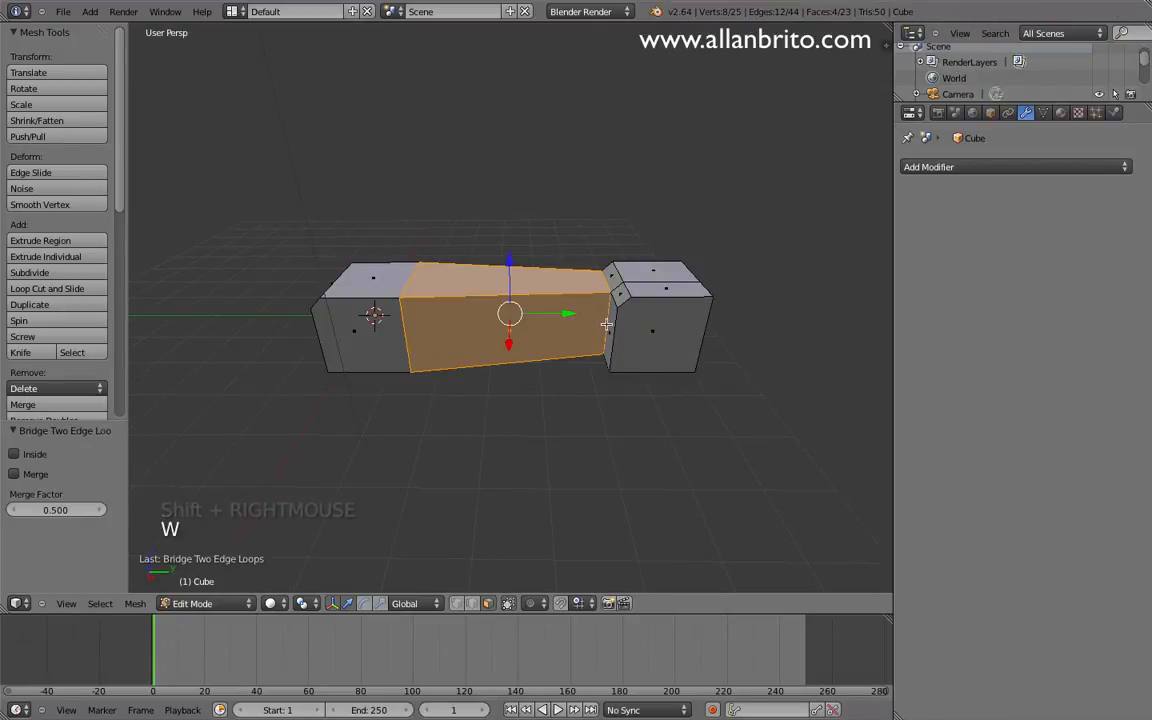
- Set the bridge's merge factor to 0.54 and toggle its Inside and Merge options to compare their effect
middle_click_drag(606, 325, 602, 312)
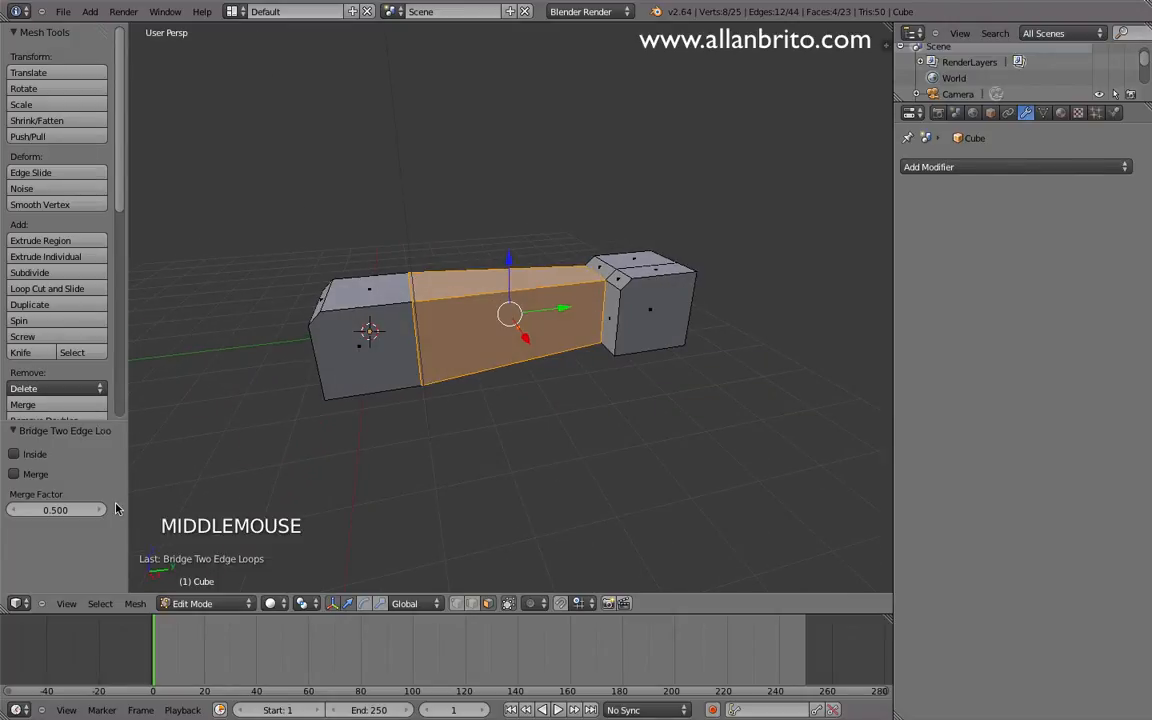
left_click_drag(56, 510, 59, 513)
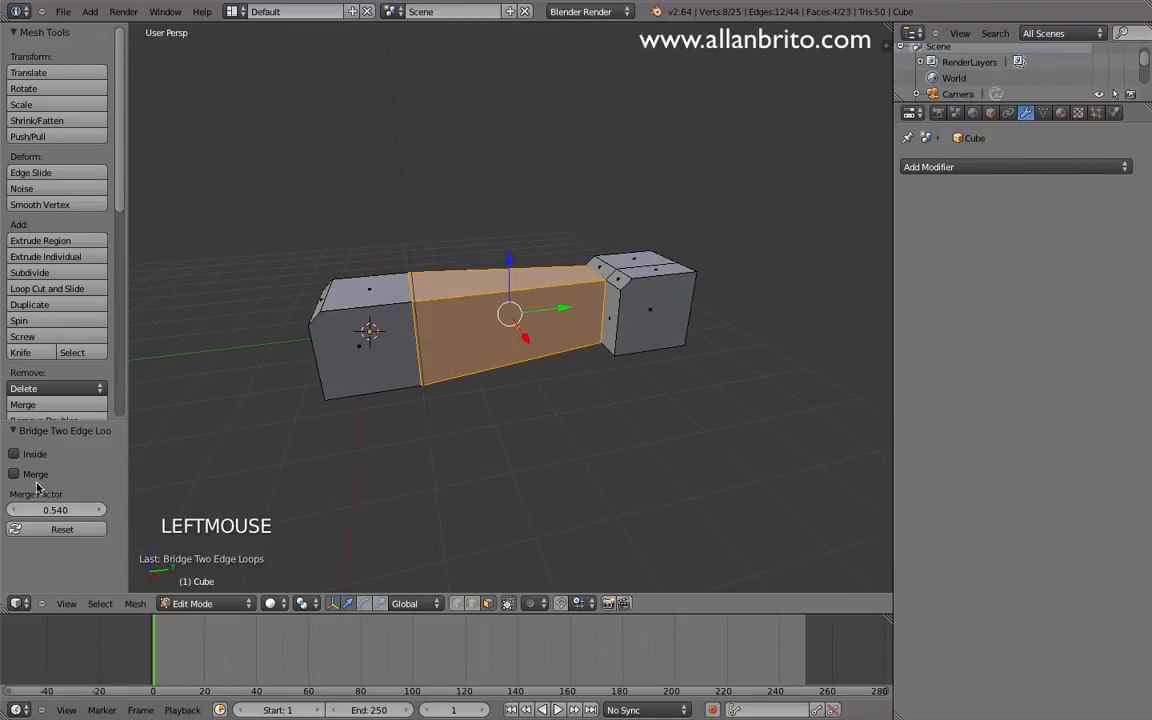
left_click(17, 458)
left_click(17, 458)
left_click(15, 472)
left_click(15, 472)
left_click(15, 472)
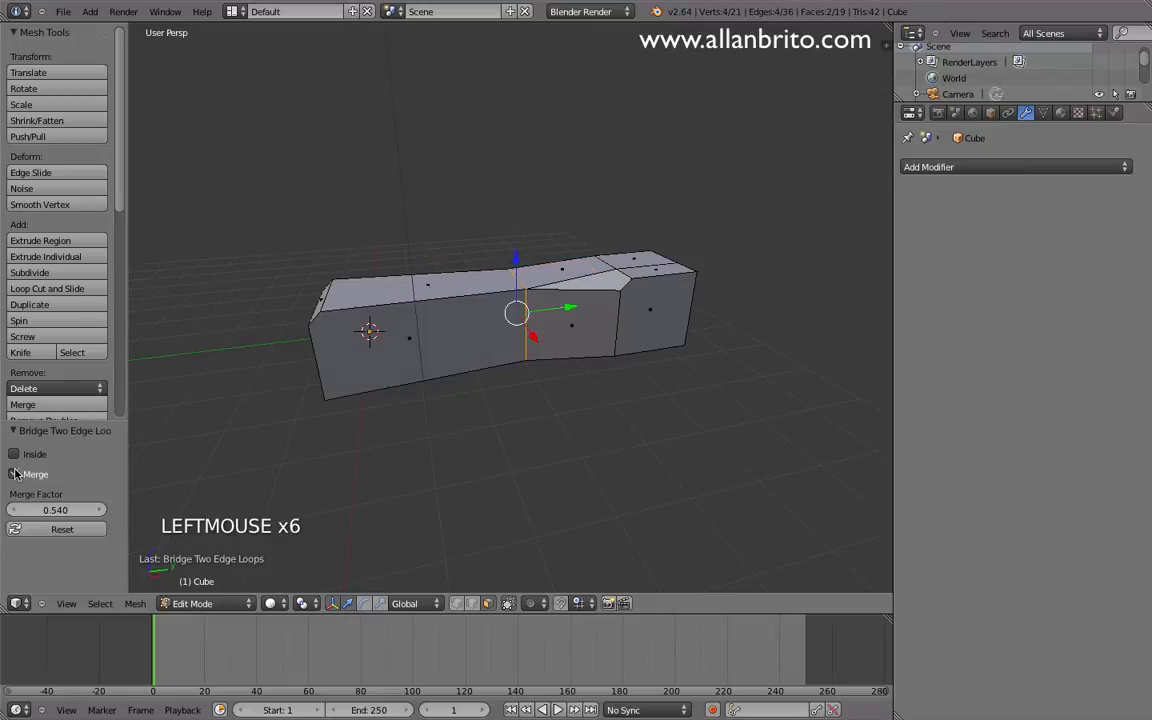
left_click(15, 472)
left_click(15, 472)
left_click(15, 472)
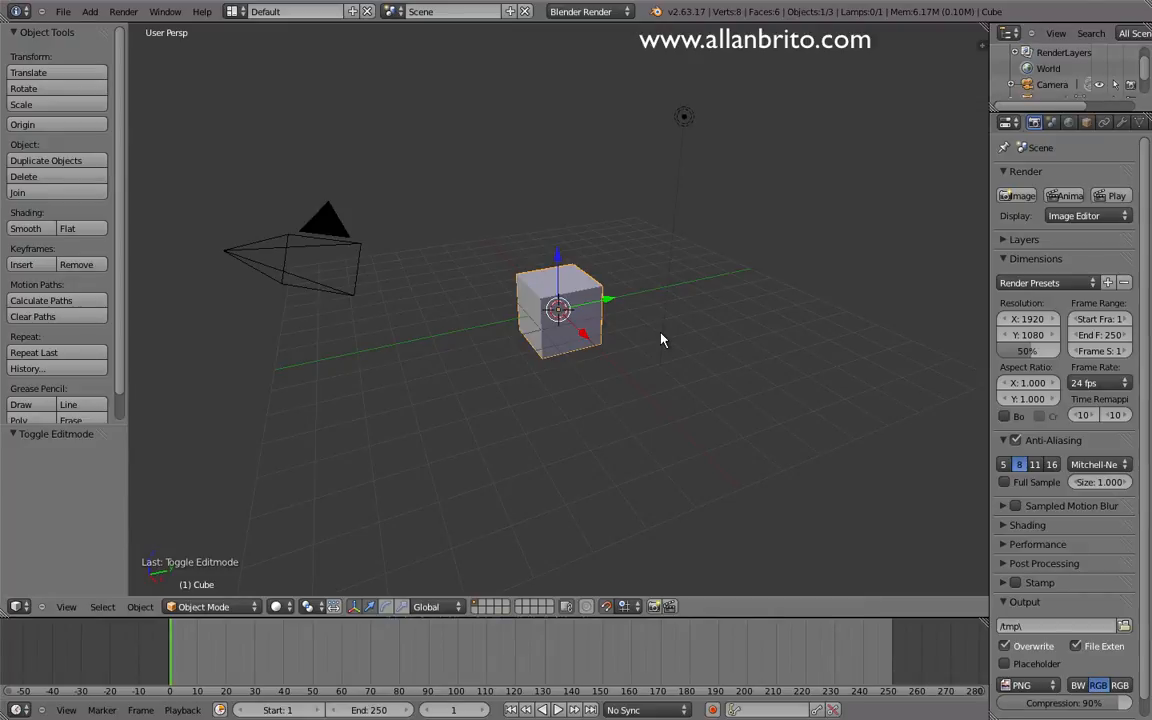
- In edit mode with edge selection, bevel the cube's top front edge by a factor of 0.436
scroll(597, 340, "up", 5)
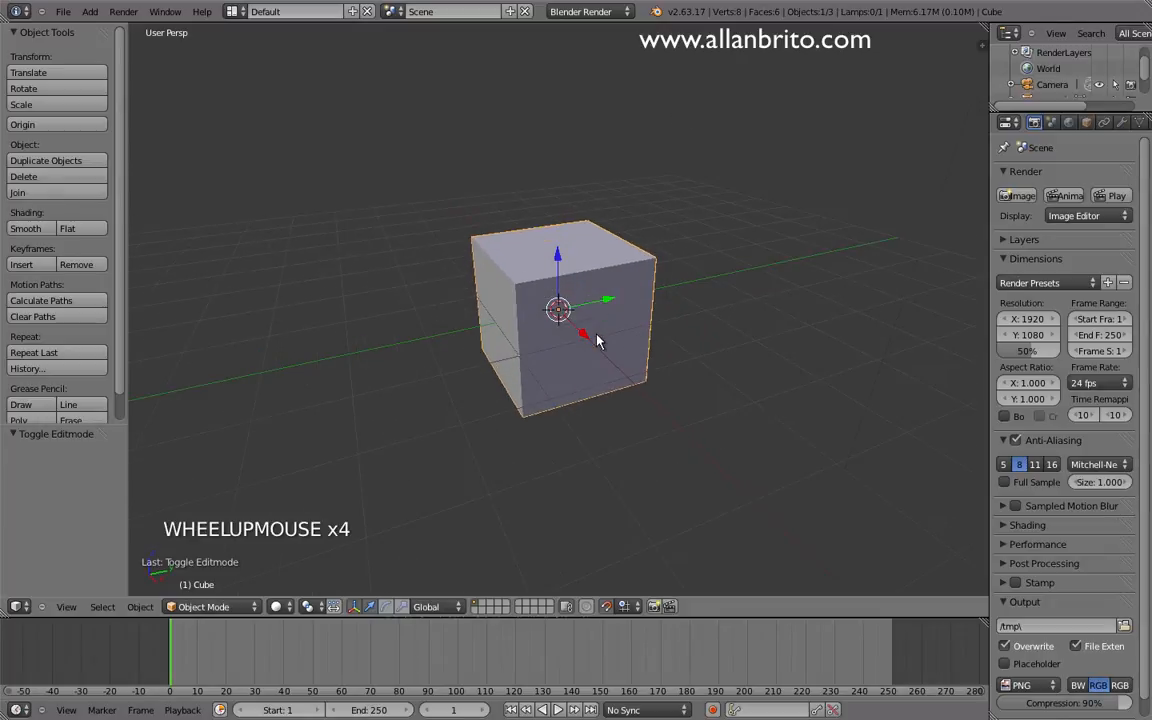
middle_click_drag(597, 340, 620, 362)
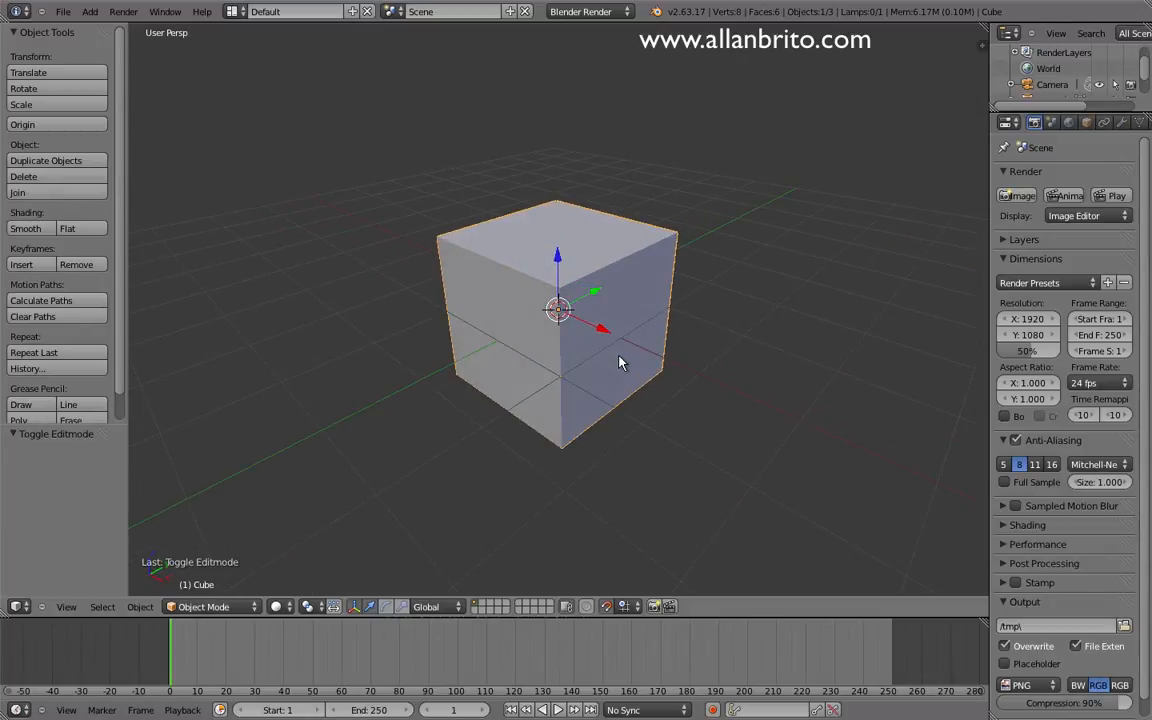
key("Tab")
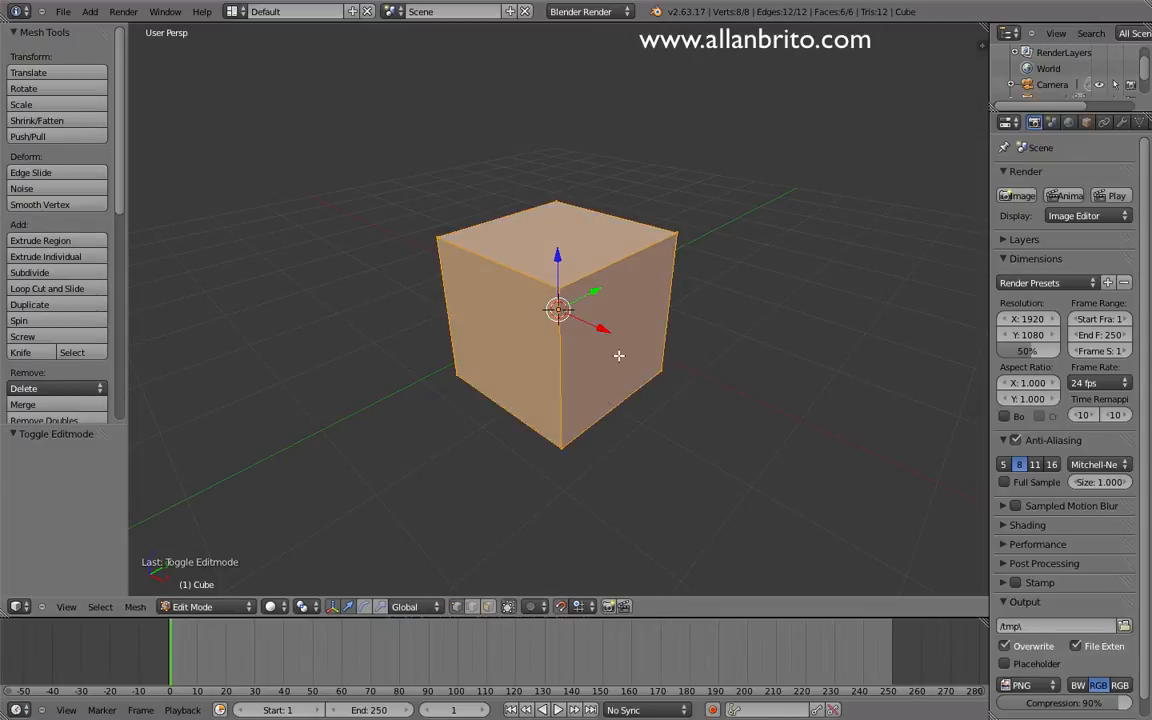
key("ctrl+Tab")
left_click(596, 376)
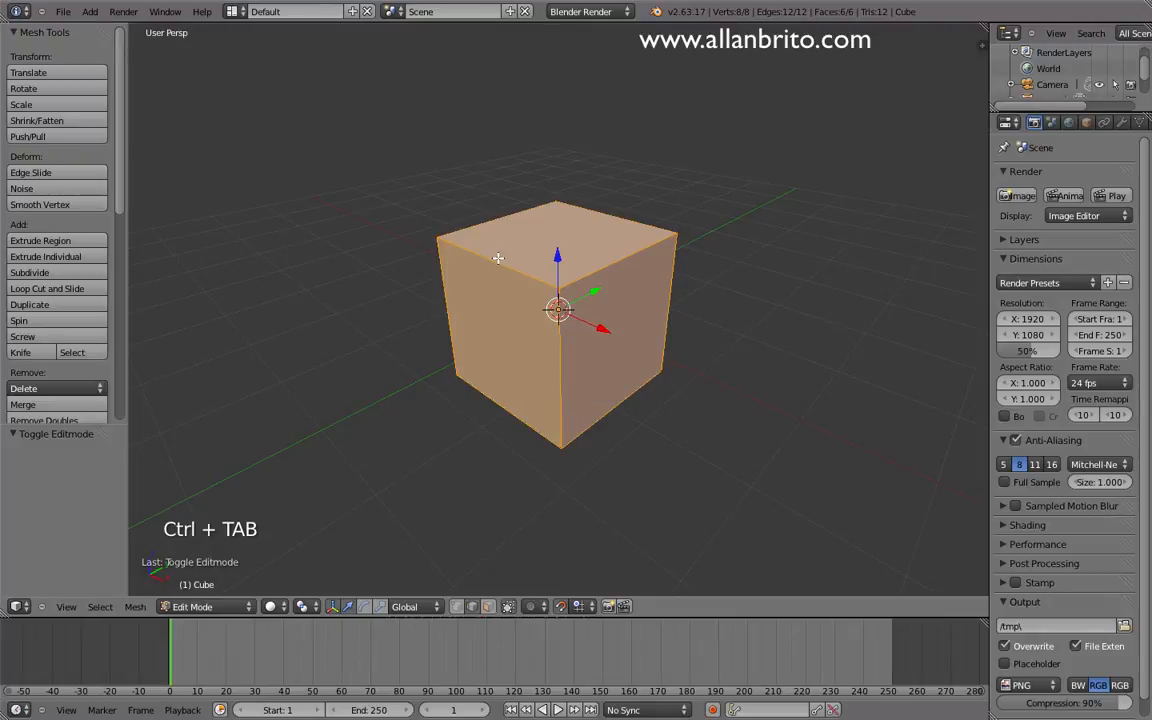
right_click(535, 278)
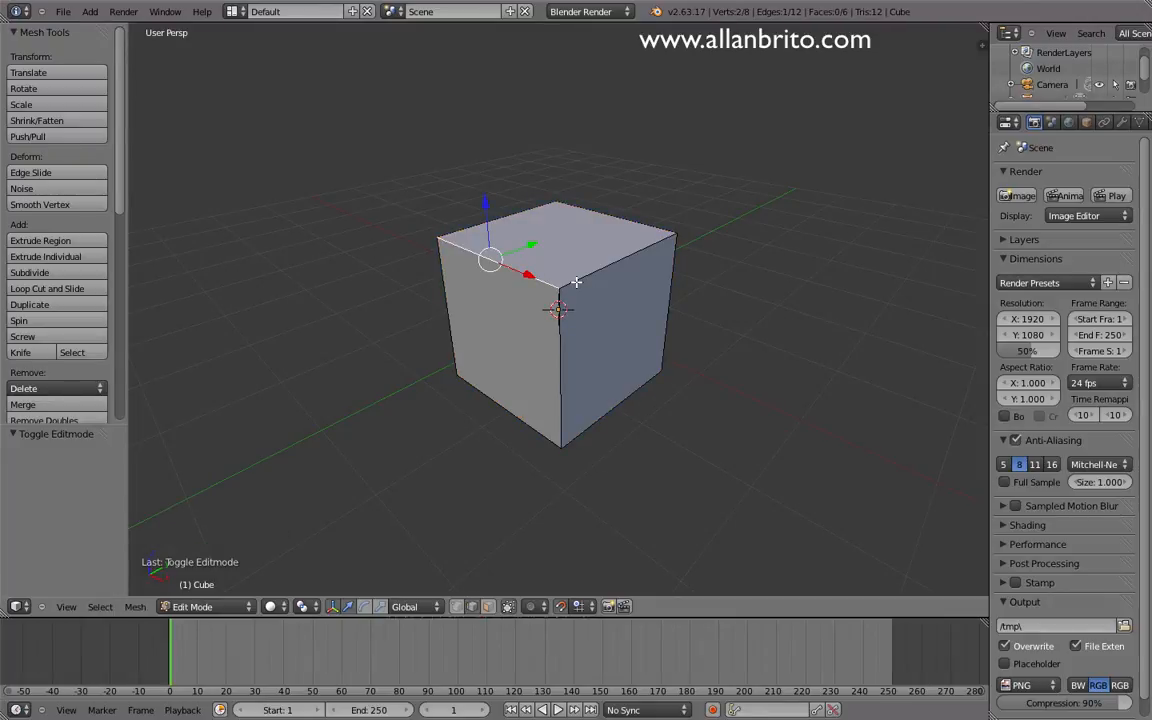
key("w")
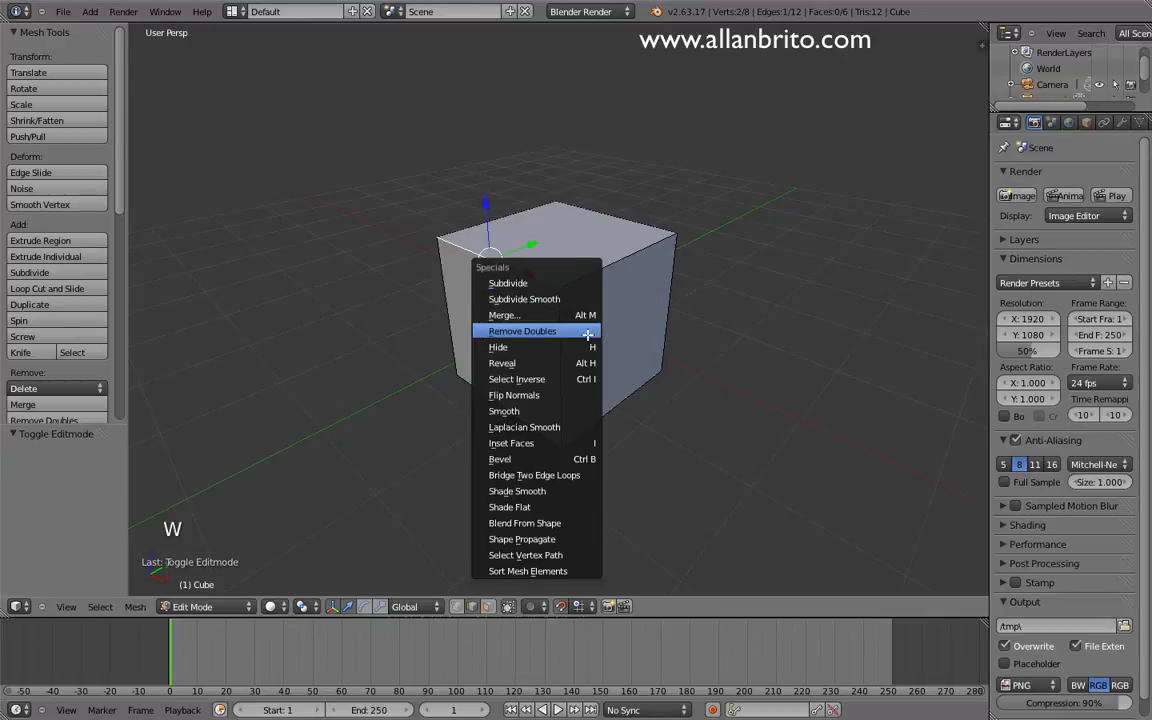
left_click(557, 458)
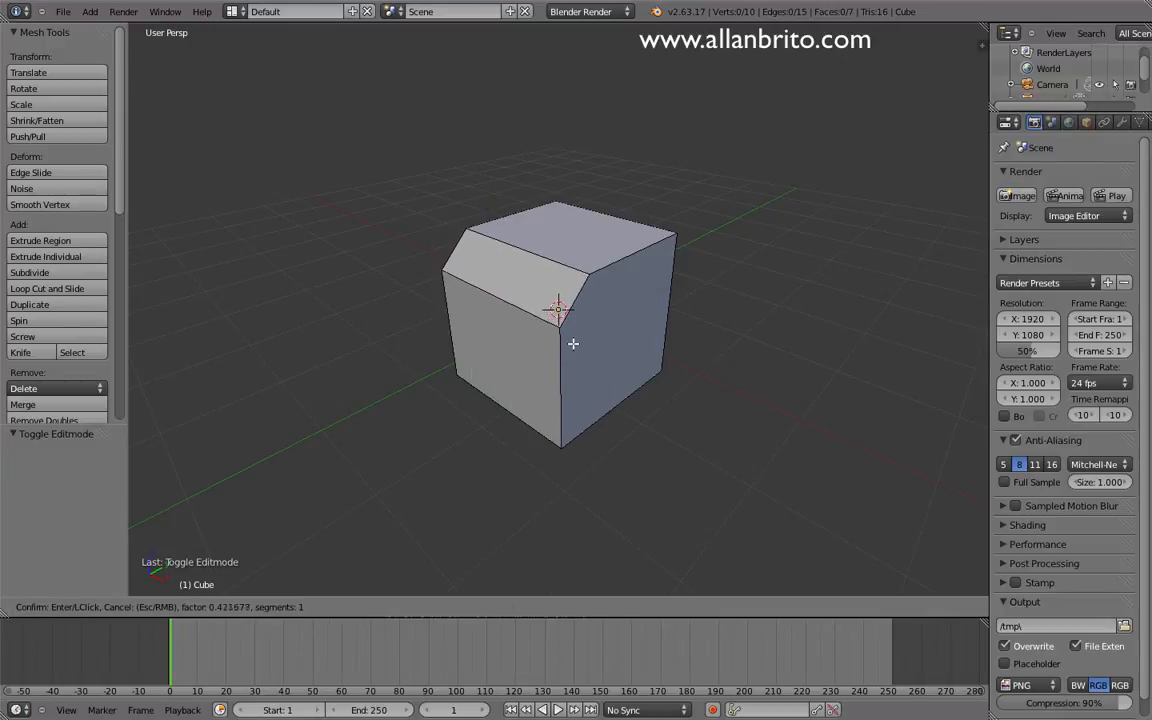
left_click(630, 355)
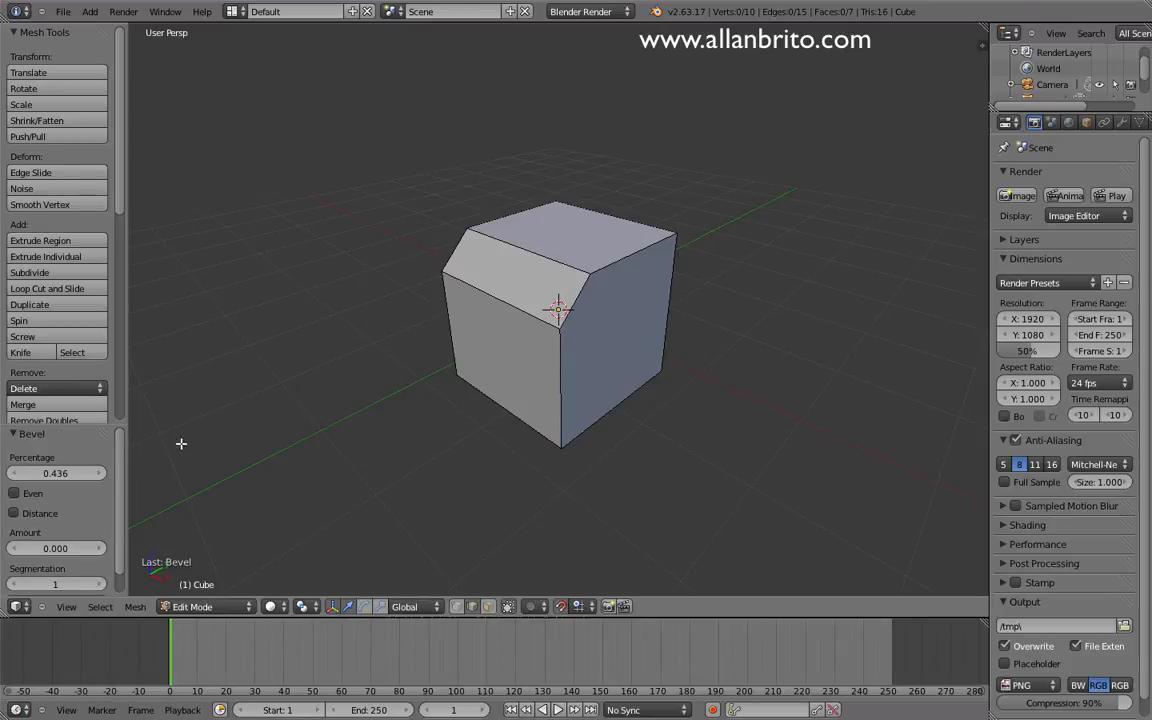
- Set the bevel's amount to 0.196 and its segmentation to 12
left_click_drag(74, 418, 74, 348)
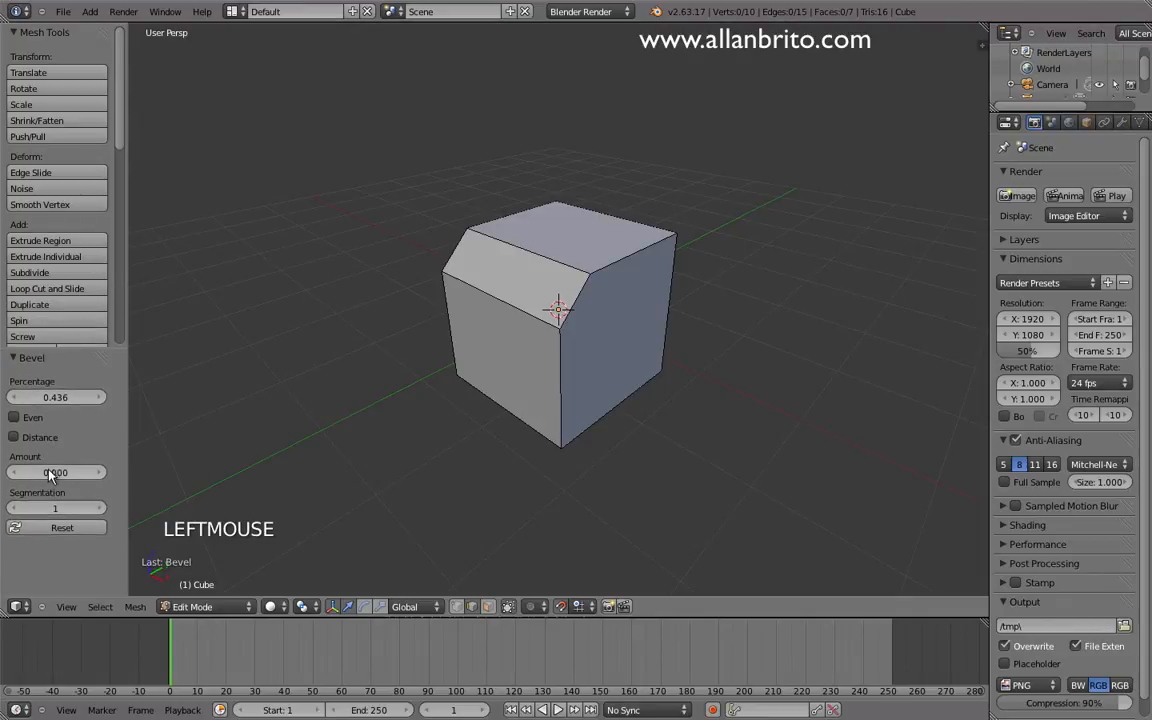
left_click_drag(50, 474, 121, 474)
left_click(60, 511)
left_click_drag(60, 511, 162, 512)
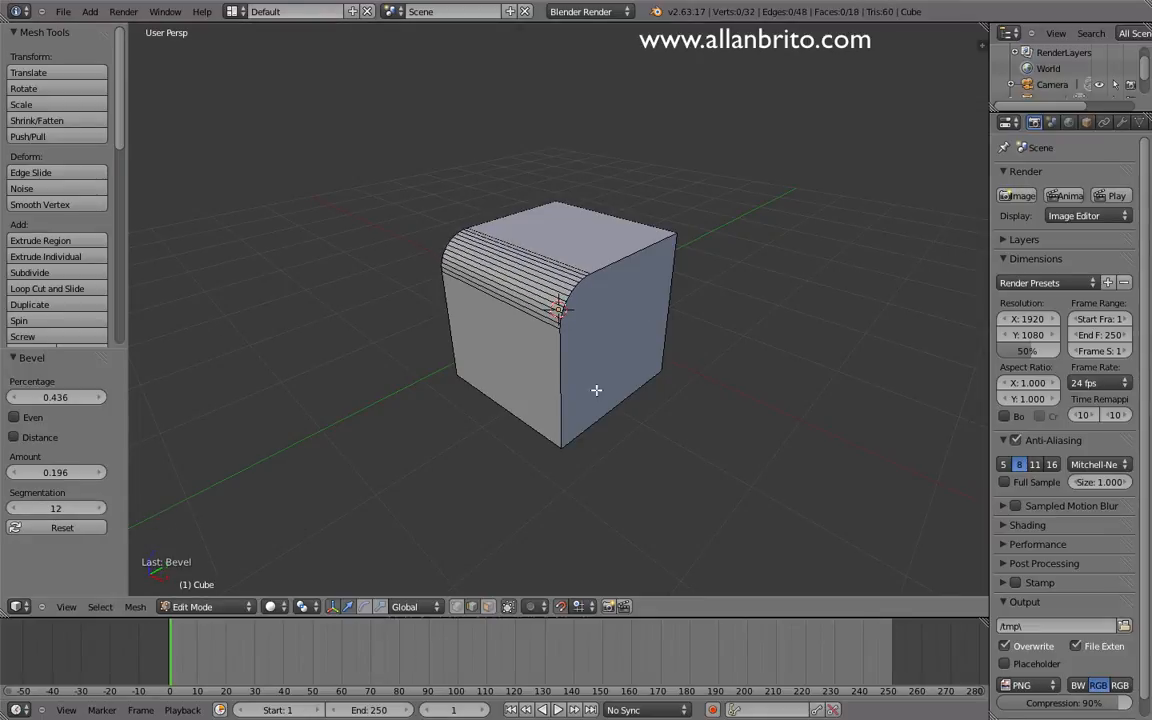
- Examine the segmented bevel on the cube's edge from several sides and distances
middle_click_drag(596, 391, 543, 188)
scroll(551, 285, "up", 3)
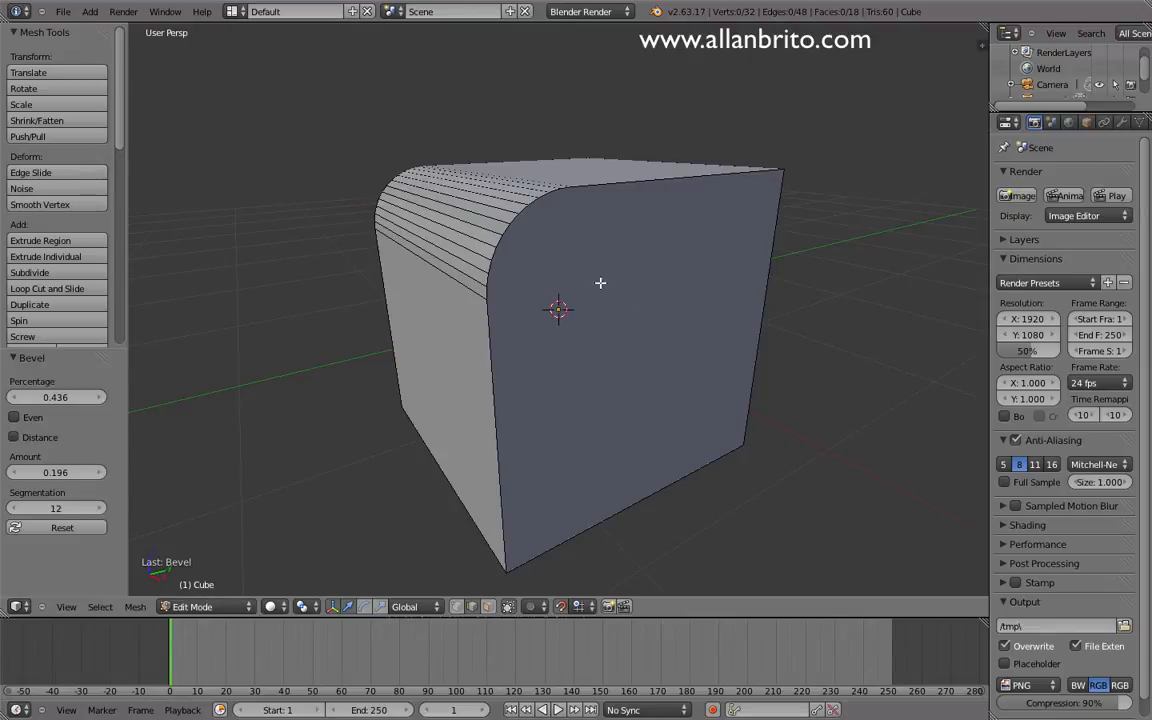
scroll(598, 290, "down", 4)
middle_click_drag(597, 298, 594, 349)
scroll(617, 339, "up", 6)
scroll(636, 330, "up", 1)
scroll(638, 334, "down", 3)
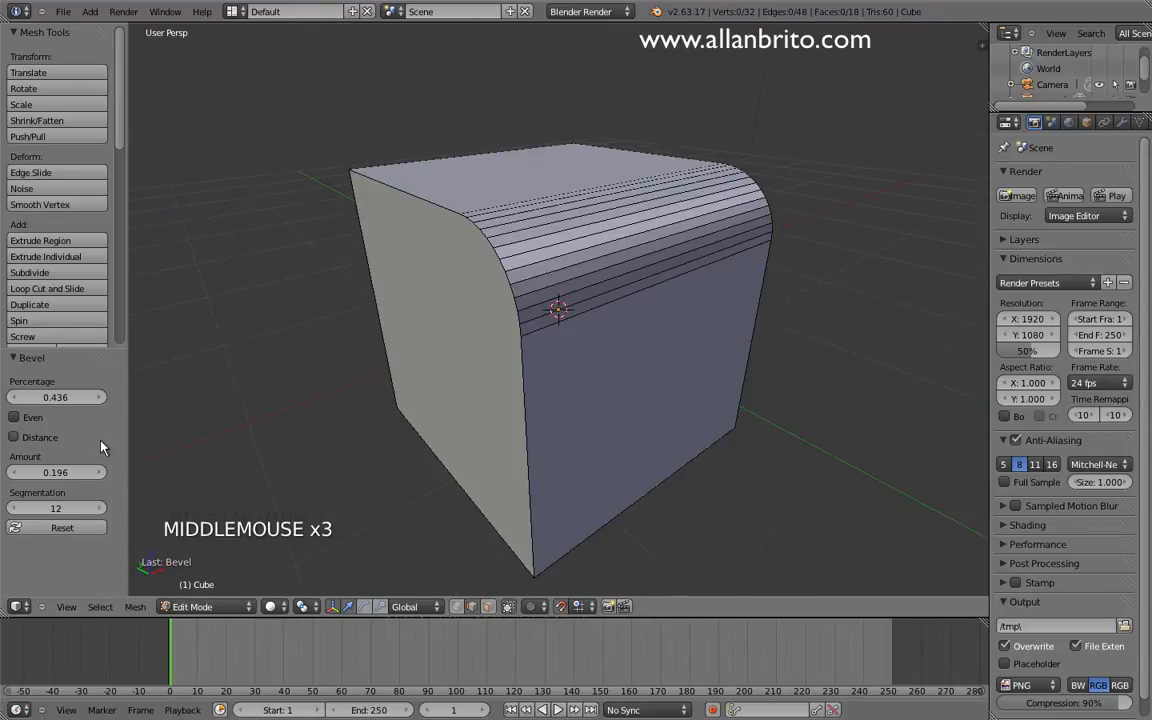
- Set the bevel's amount to 0.450 and reduce its percentage to 0.170
left_click(60, 473)
mouse_move(55, 468)
left_mouse_down()
mouse_move(15, 468)
mouse_move(58, 470)
left_mouse_up()
mouse_move(166, 481)
left_mouse_down()
mouse_move(226, 481)
mouse_move(163, 474)
left_mouse_up()
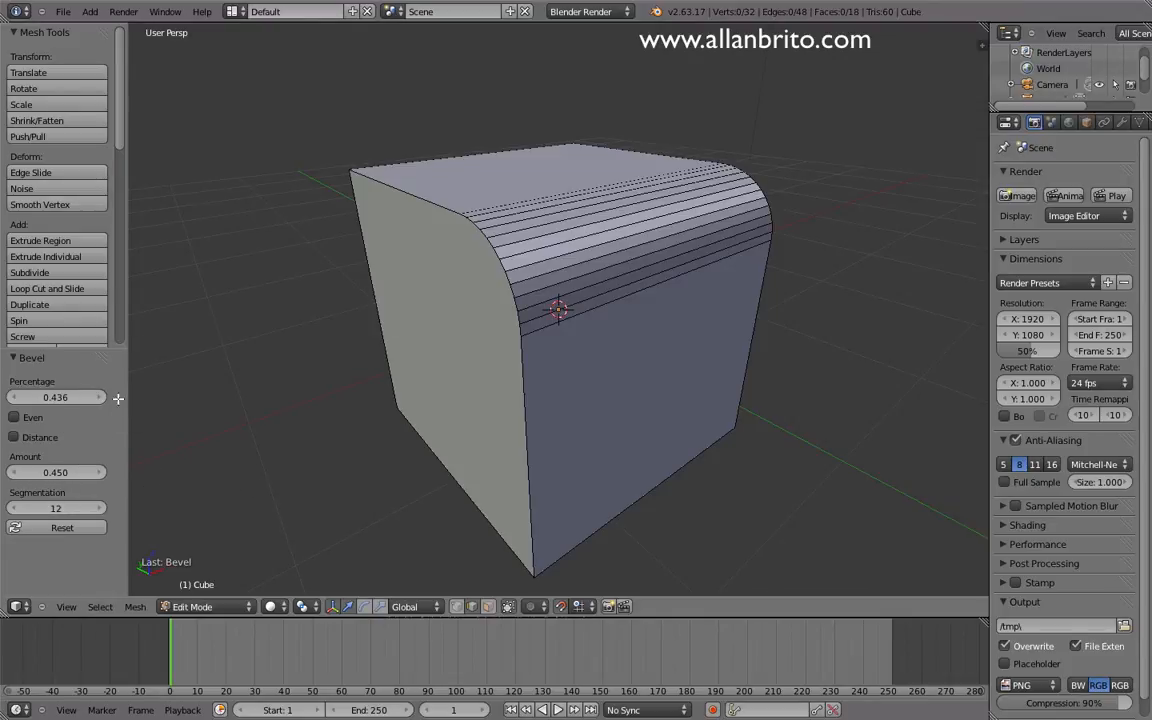
left_click_drag(55, 397, 3, 399)
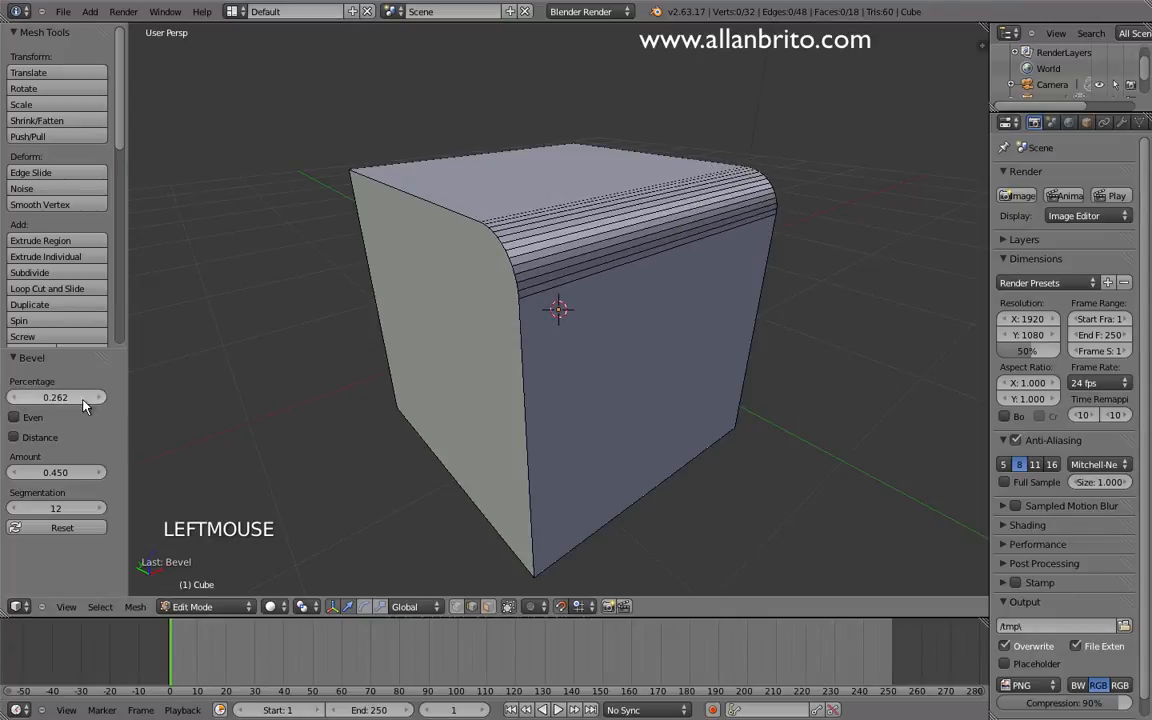
left_click_drag(94, 399, 62, 397)
- Bevel the top edge and both vertical edges of an unbeveled side of the cube together, with a percentage of 0.145
middle_click_drag(420, 365, 478, 335)
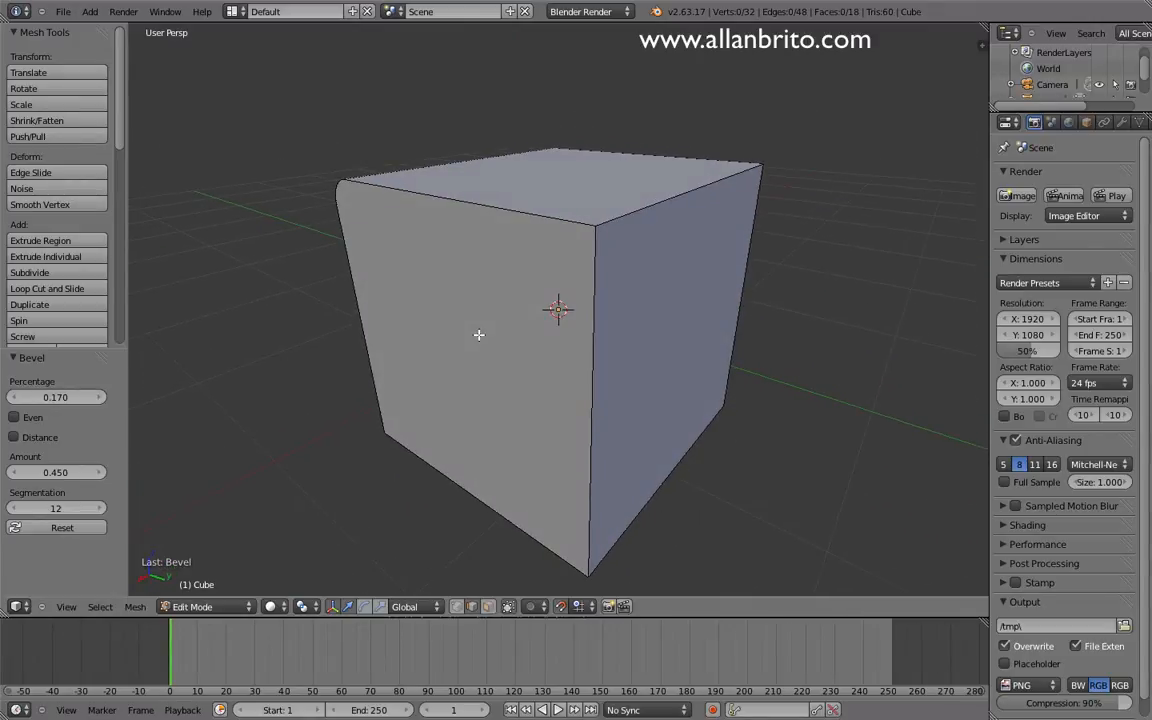
right_click(596, 288)
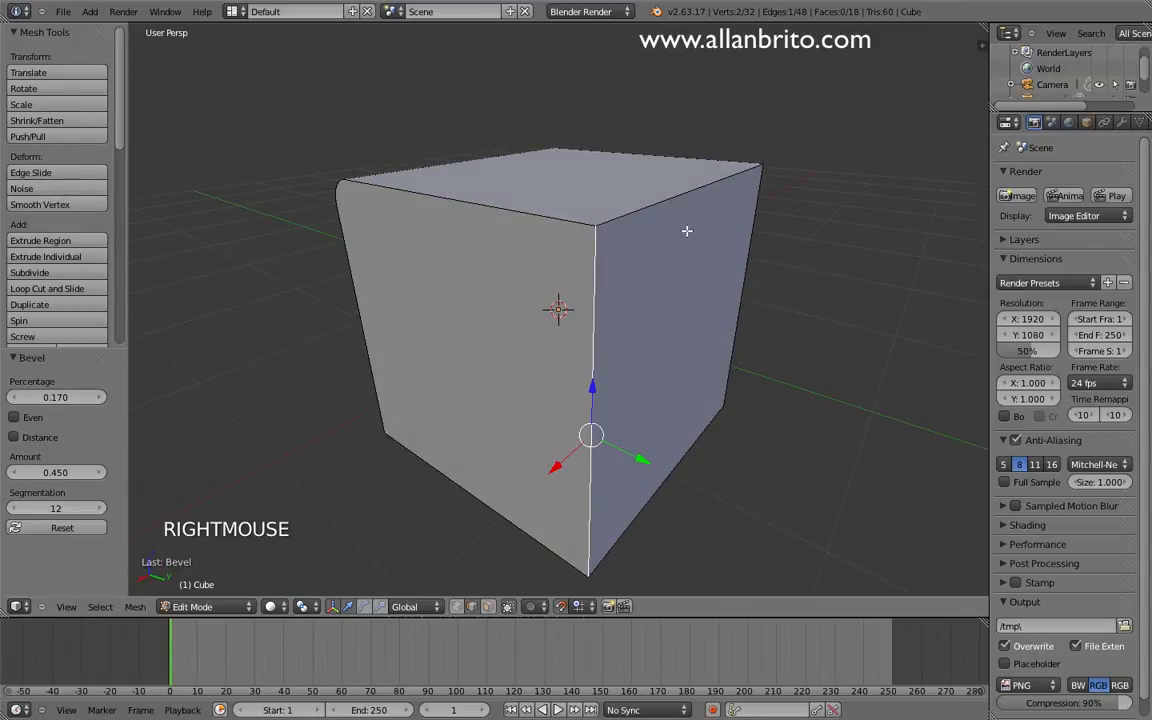
right_click(684, 199, "shift")
right_click(751, 234, "shift")
middle_click_drag(794, 311, 771, 311)
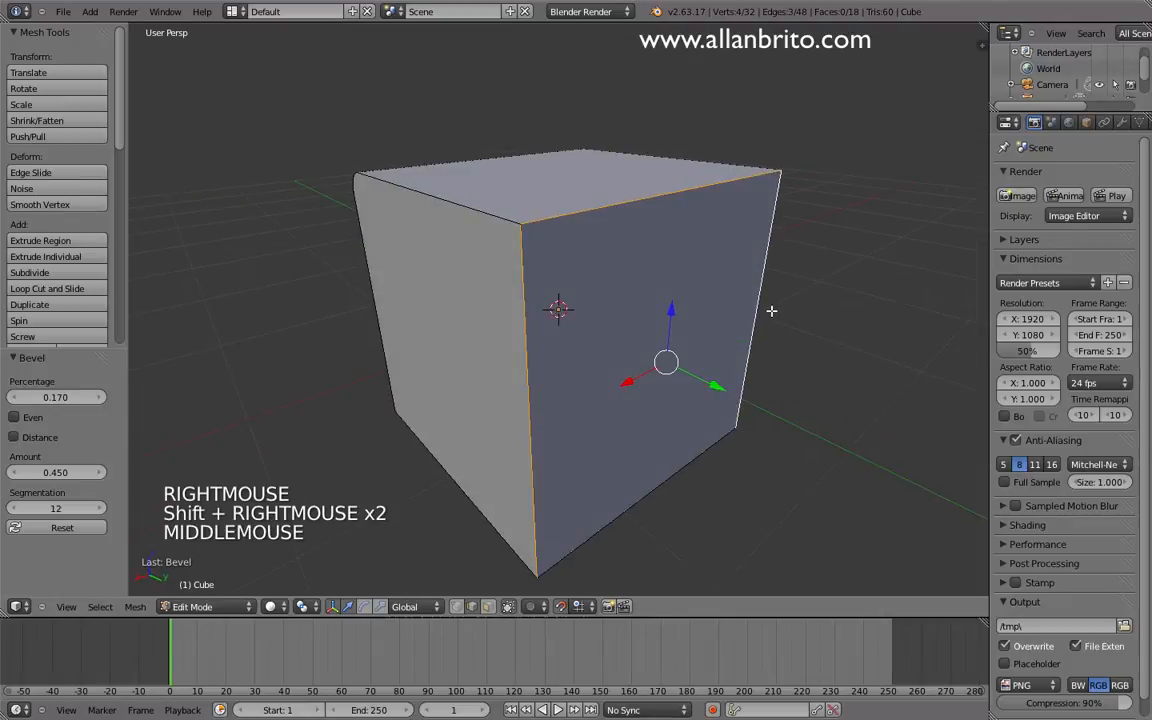
key("w")
left_click(770, 311)
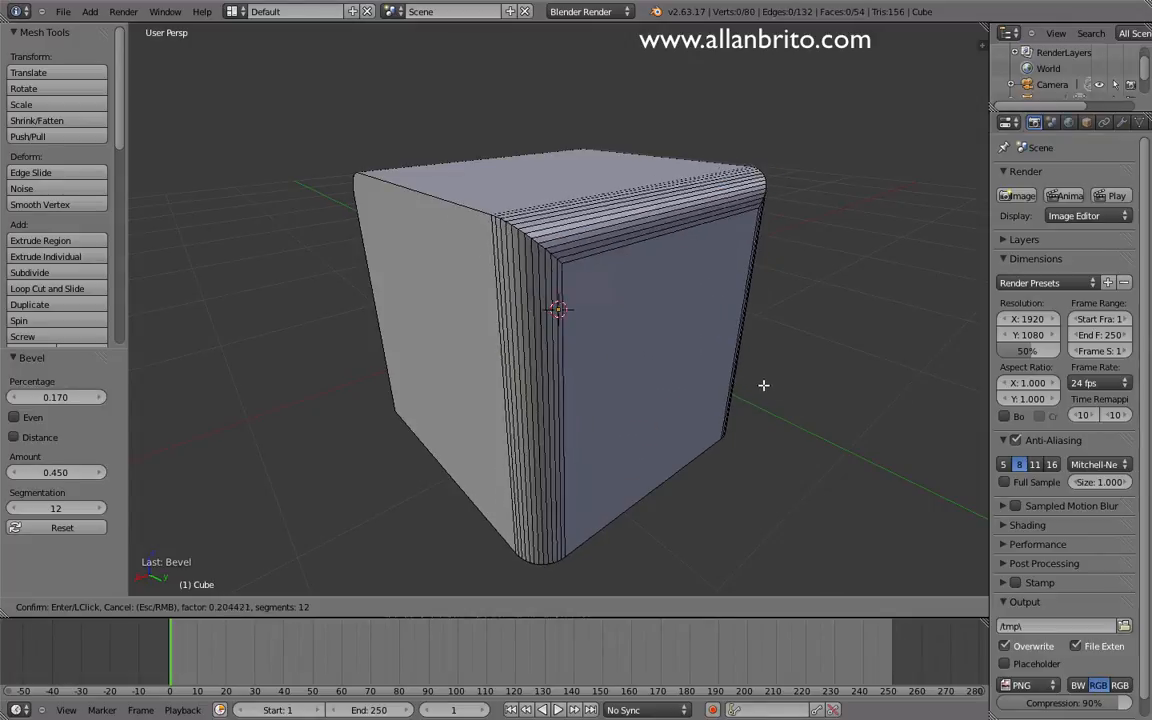
left_click(763, 385)
- Leave edit mode, delete the beveled cube and add a UV sphere in its place
middle_click_drag(663, 309, 493, 356)
scroll(638, 432, "up", 1)
scroll(571, 439, "down", 6)
scroll(643, 314, "up", 4)
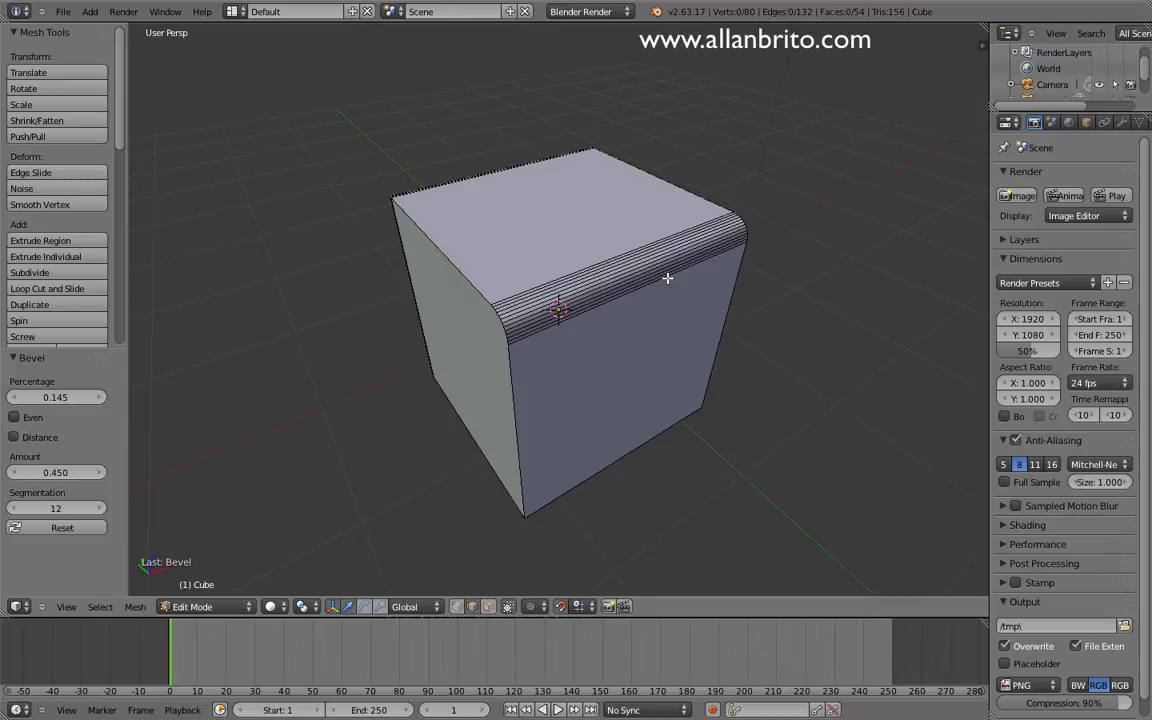
key("Tab")
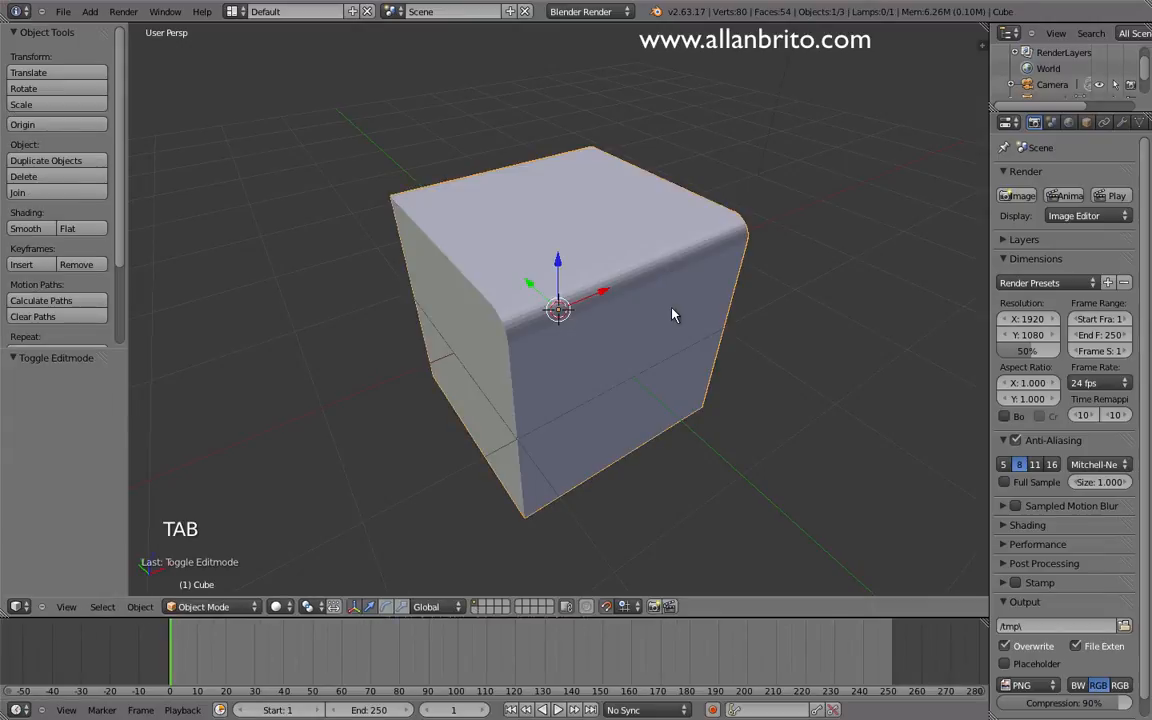
key("x")
left_click(673, 313)
key("shift+a")
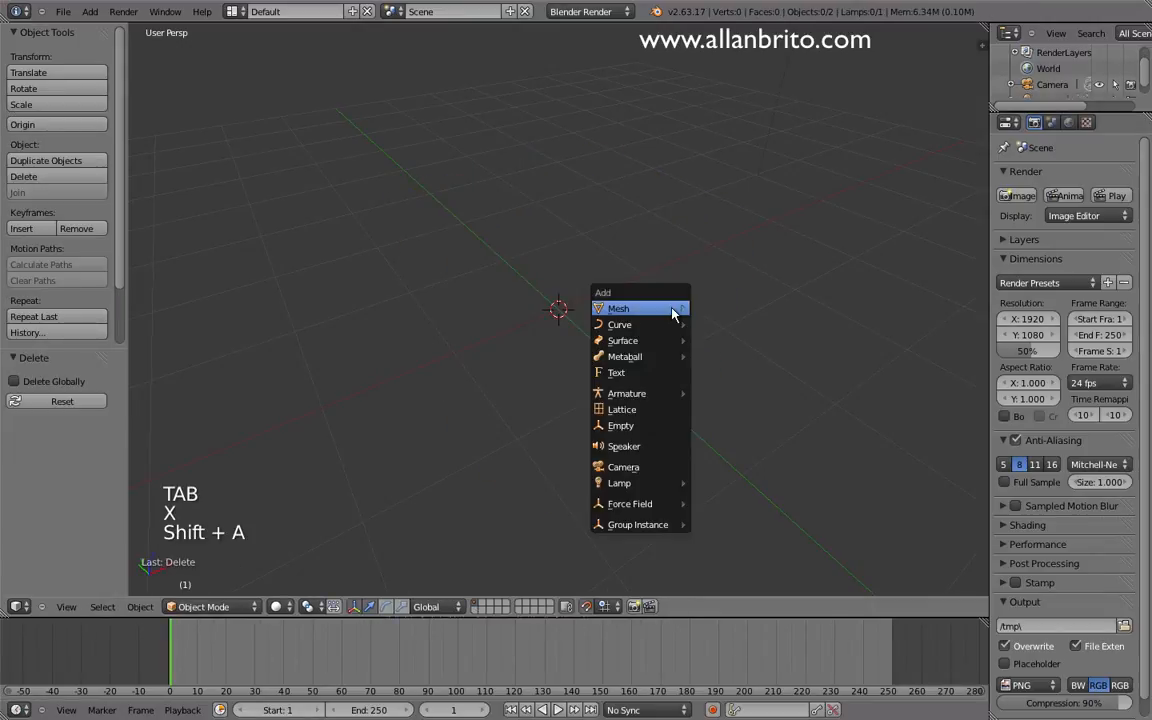
mouse_move(673, 310)
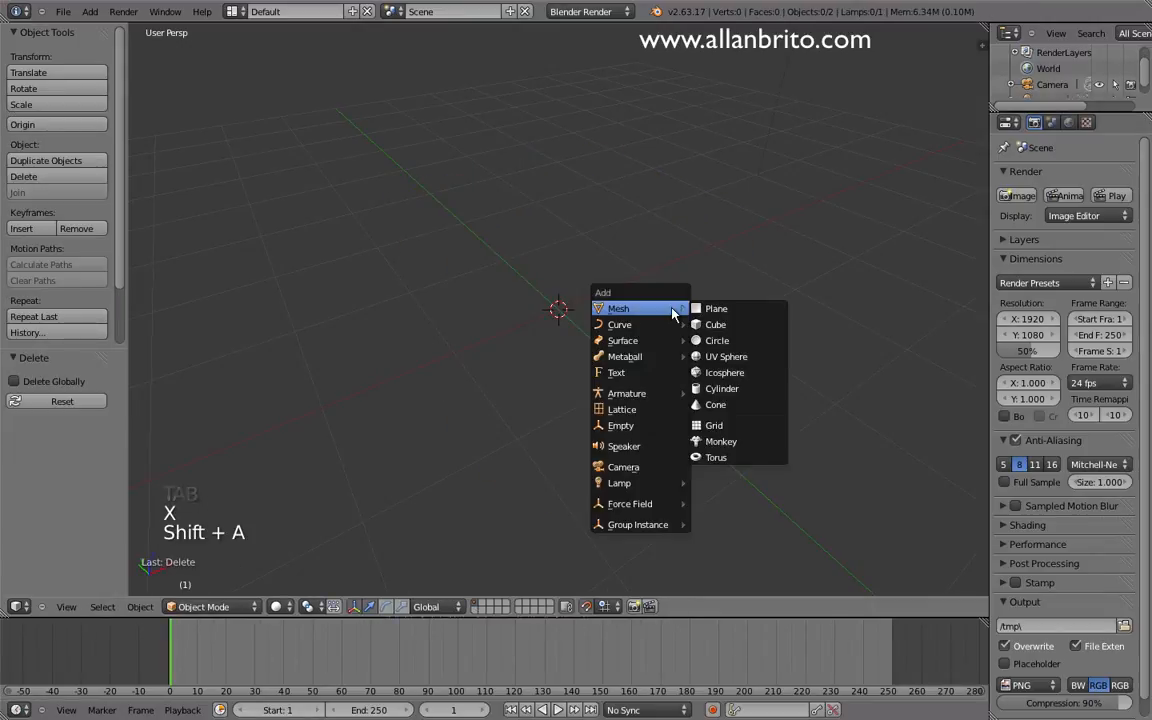
left_click(751, 360)
- Duplicate the sphere's mesh in edit mode and place the copy 5 units away along the X axis
scroll(722, 352, "down", 3)
middle_click_drag(722, 352, 625, 357)
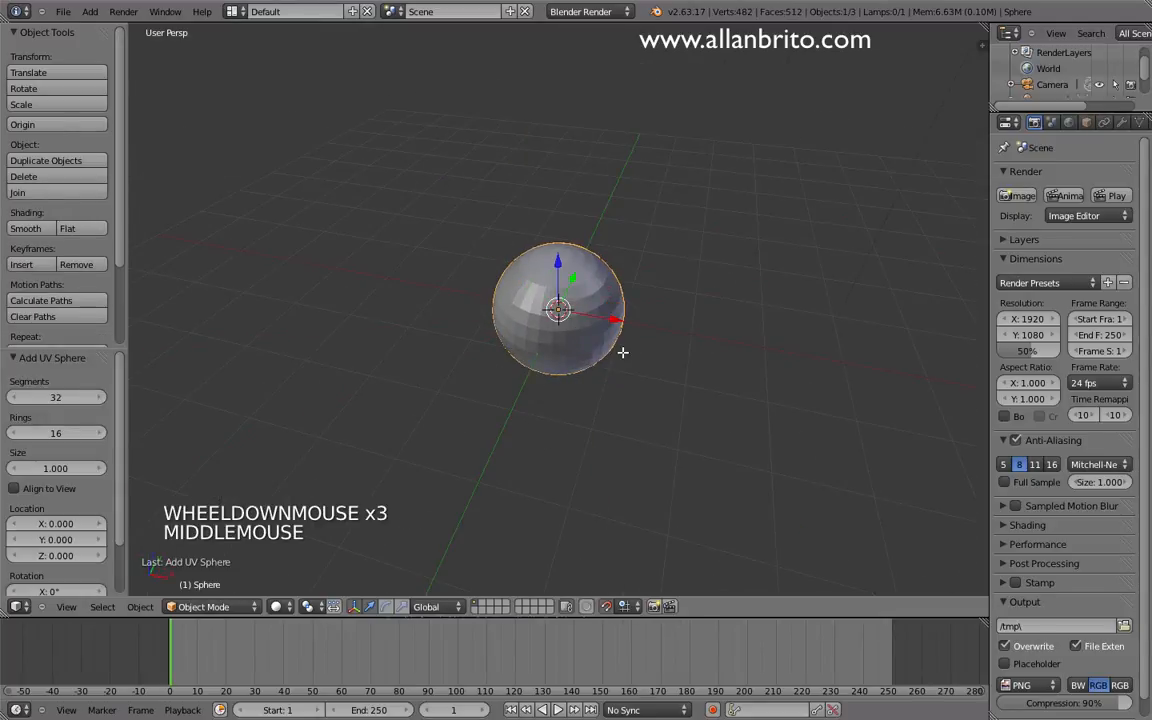
key("Tab")
key("shift+d")
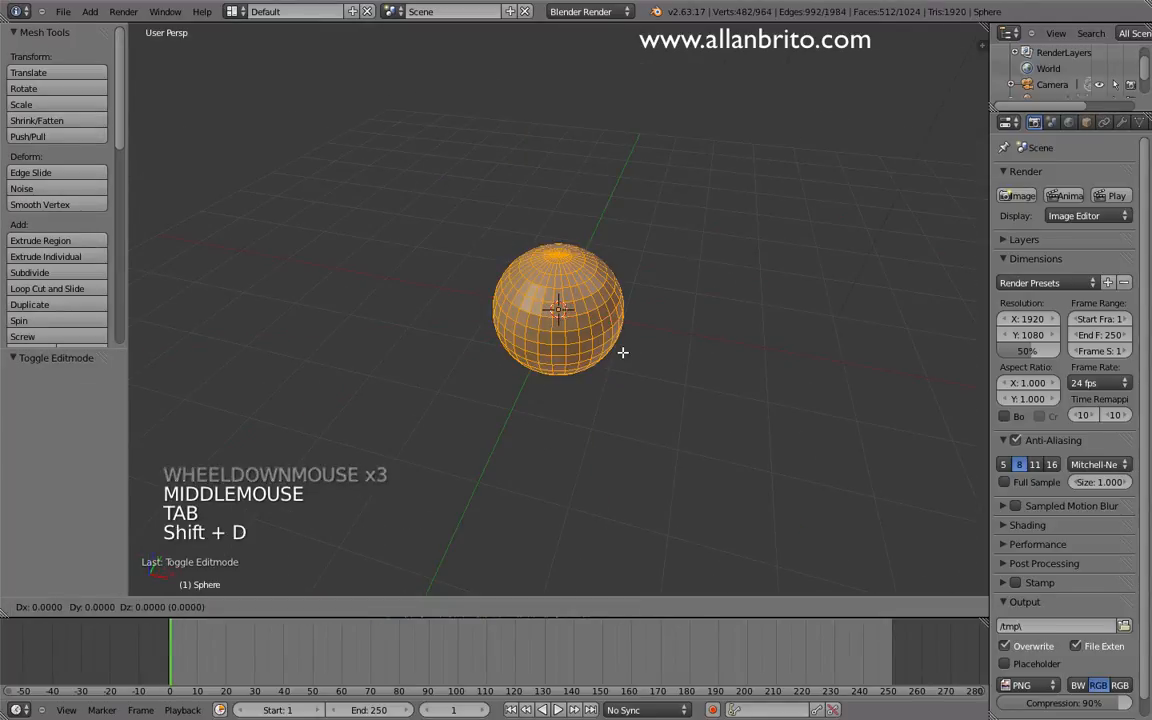
key("x")
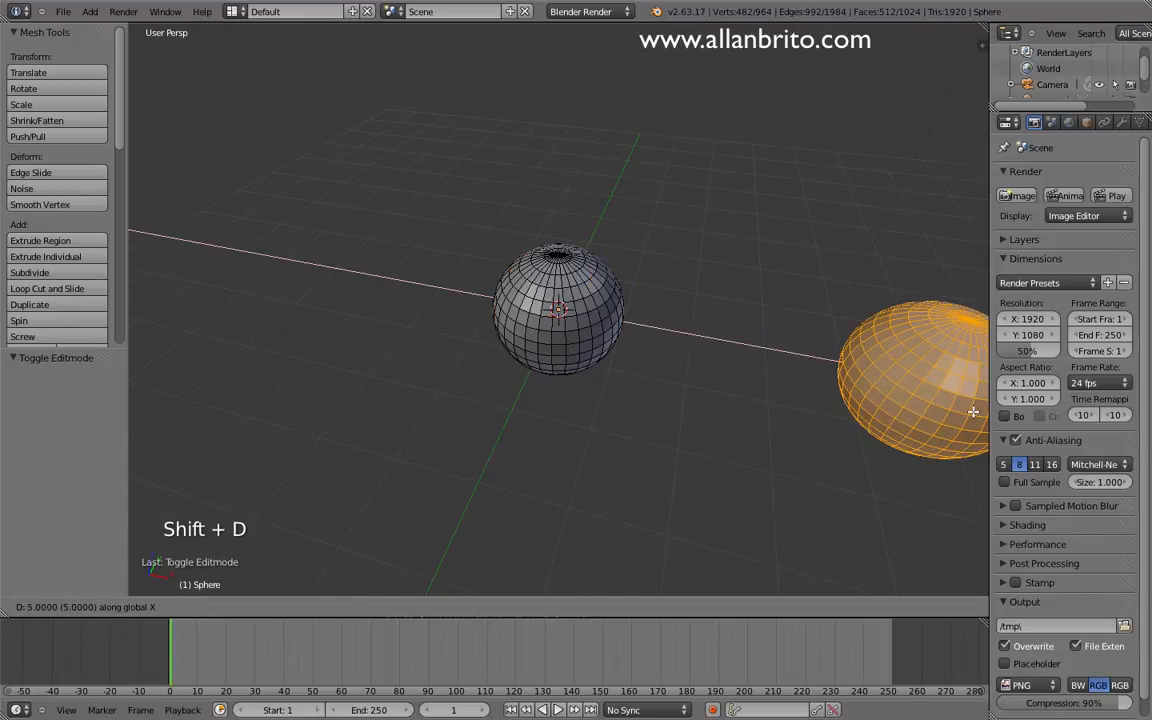
left_click(760, 352)
- In face selection mode, select one face on the copied sphere and four adjacent faces on the original sphere's facing side
middle_click_drag(760, 352, 645, 368, "shift")
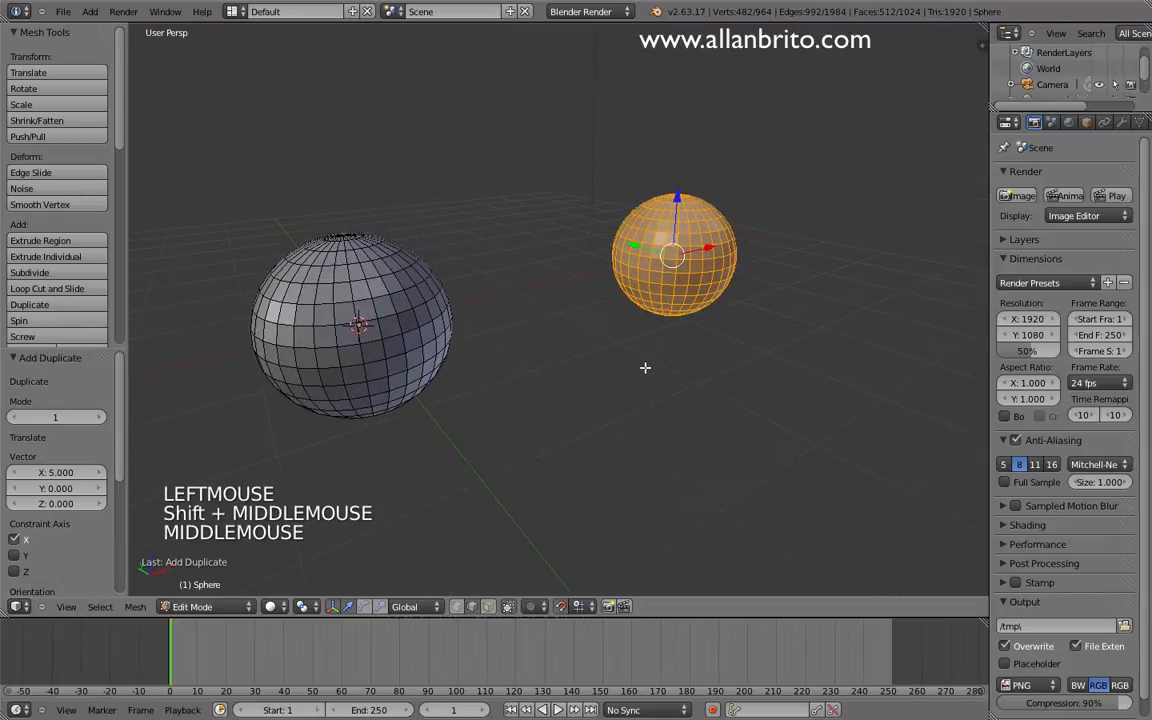
scroll(631, 315, "up", 2)
key("ctrl+Tab")
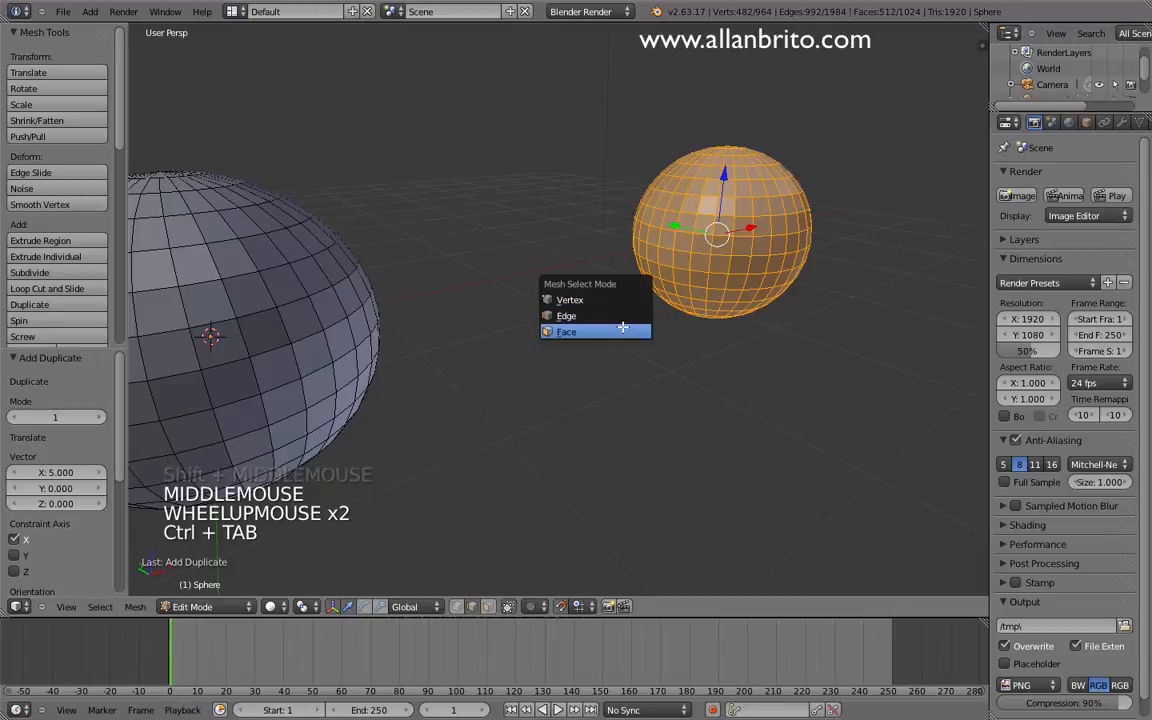
left_click(628, 329)
right_click(660, 217)
scroll(650, 230, "up", 1)
middle_click_drag(650, 230, 612, 298)
right_click(270, 207, "shift")
right_click(272, 196, "shift")
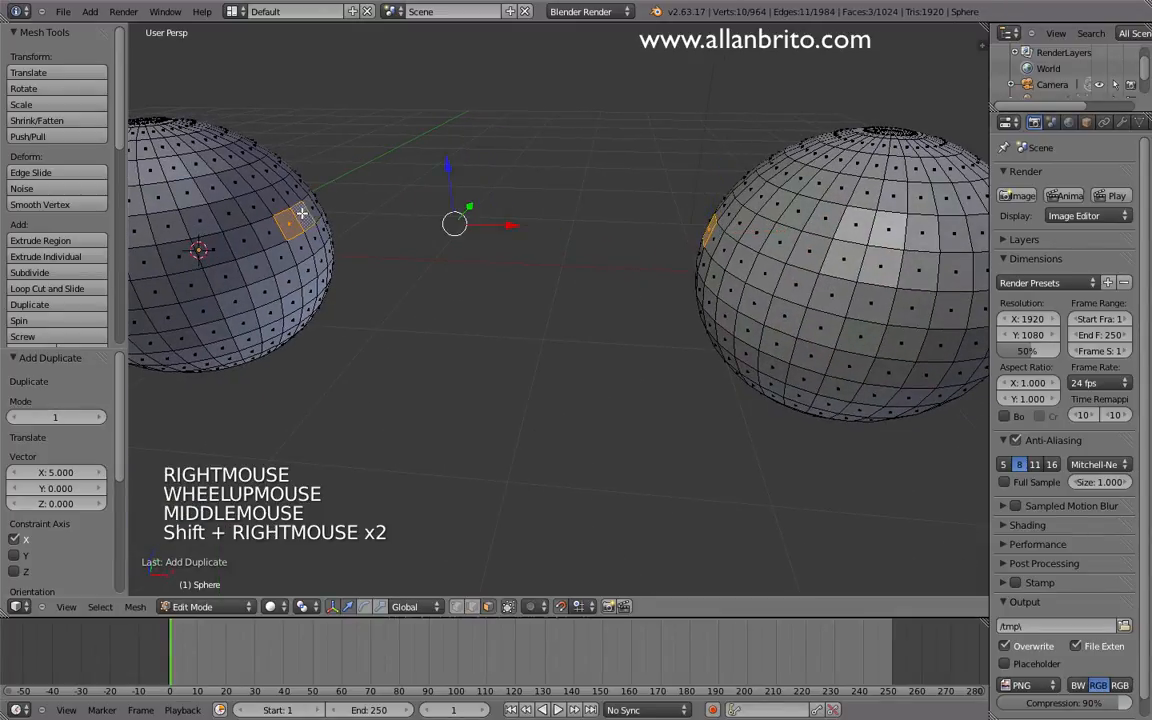
right_click(287, 200, "shift")
right_click(255, 181, "shift")
- Connect the selected faces of the two spheres with Bridge Two Edge Loops
middle_click_drag(380, 312, 588, 296)
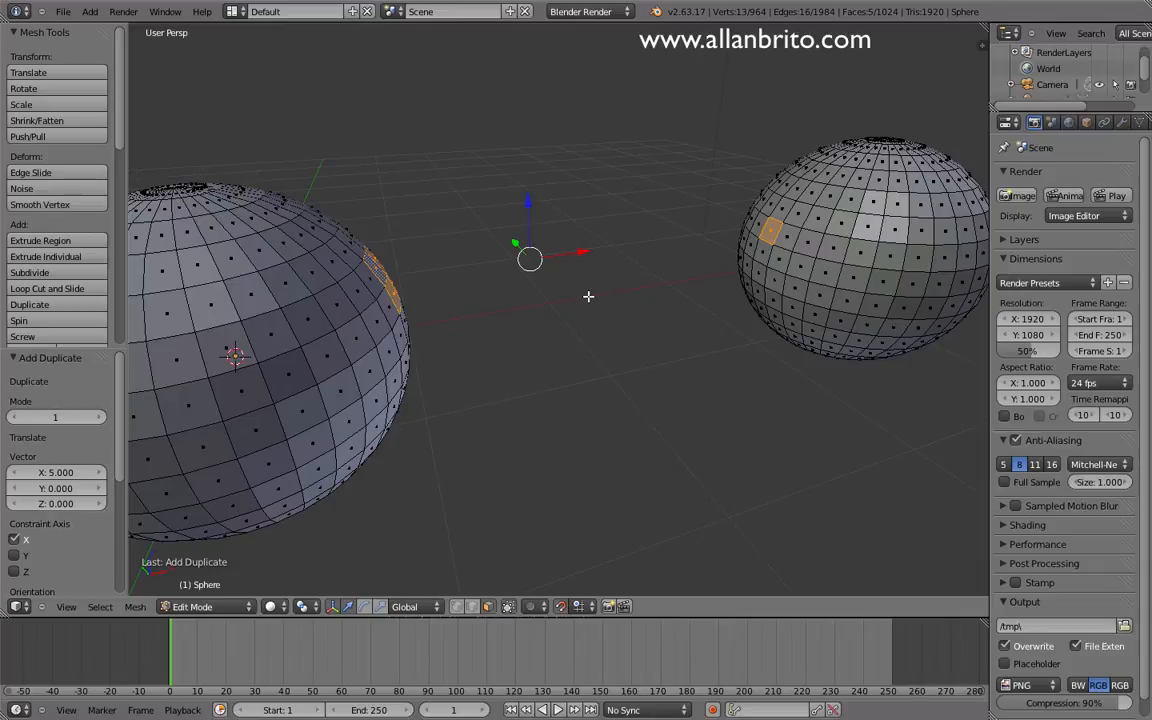
key("w")
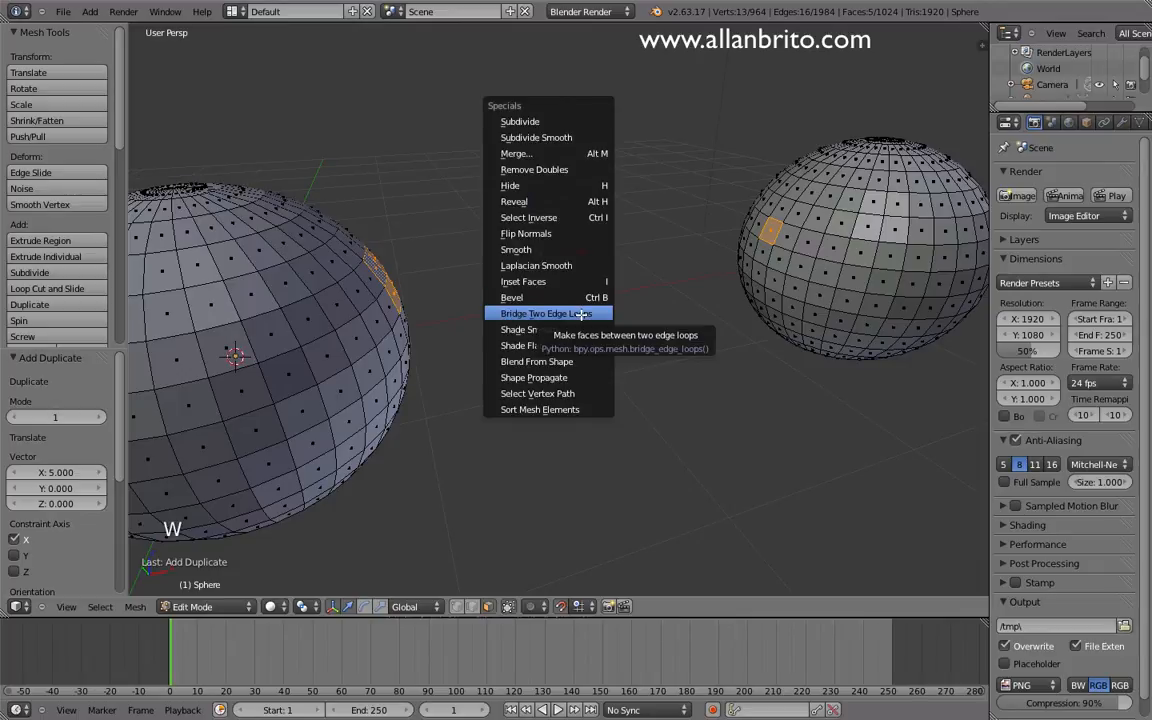
left_click(581, 315)
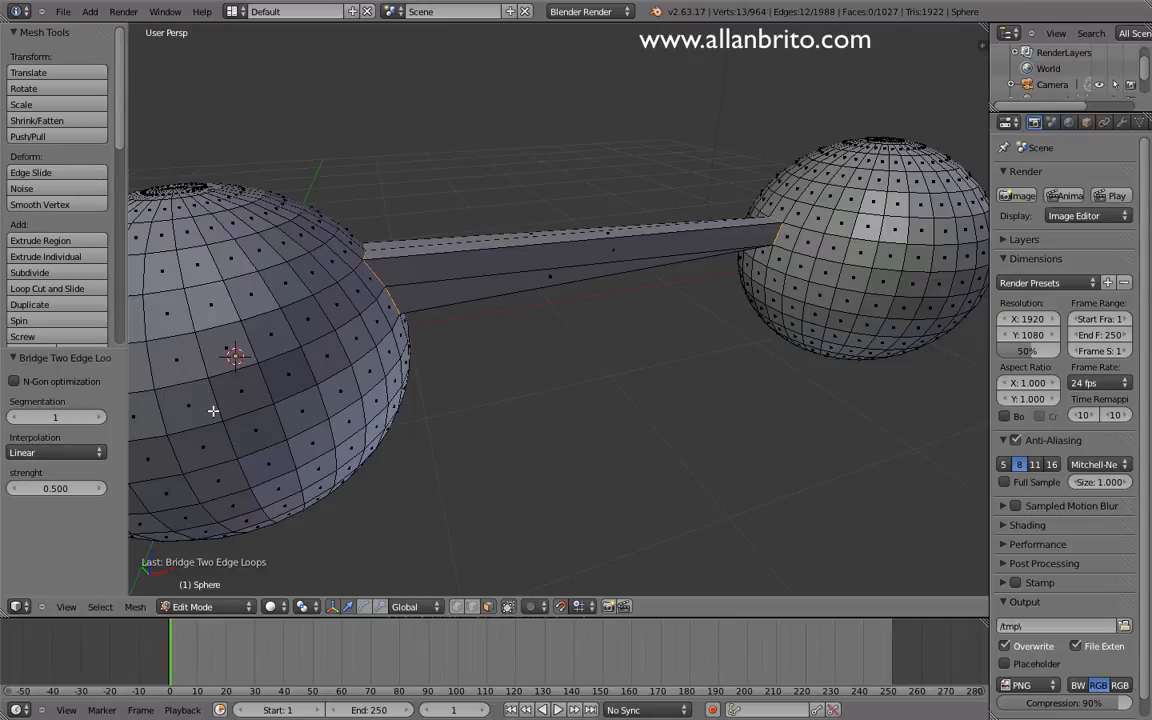
- Set the bridge's segmentation to 22 and toggle N-Gon optimization on and back off
left_click(57, 418)
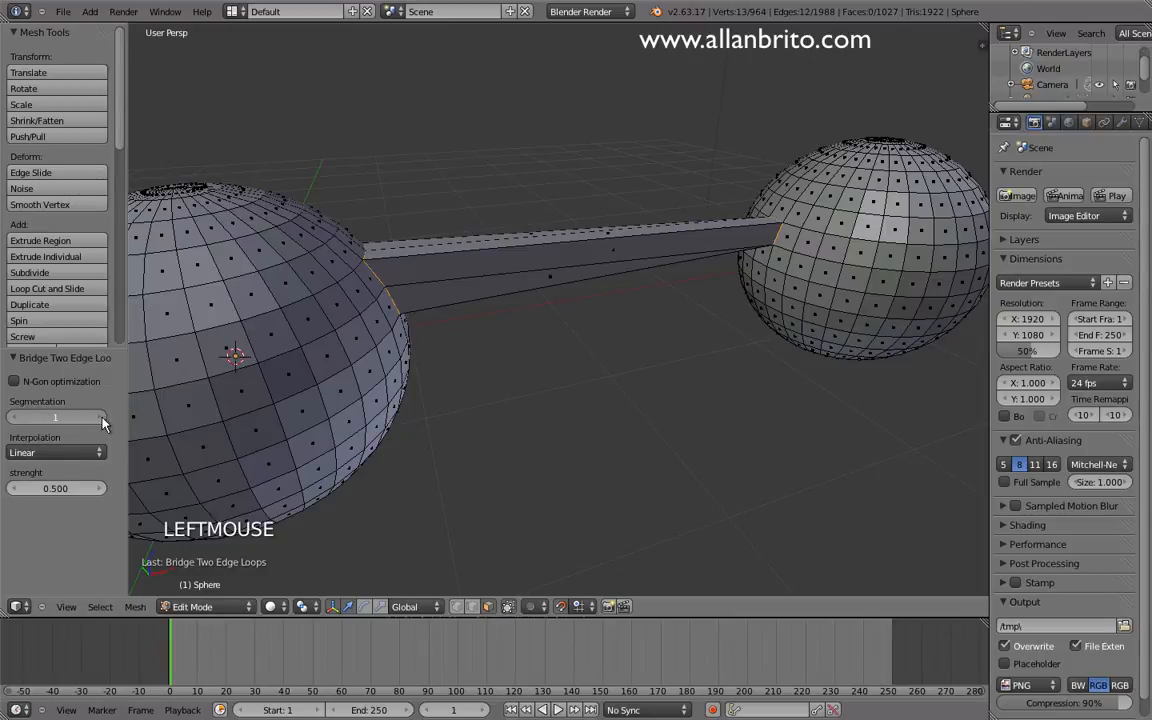
left_click_drag(102, 422, 275, 411)
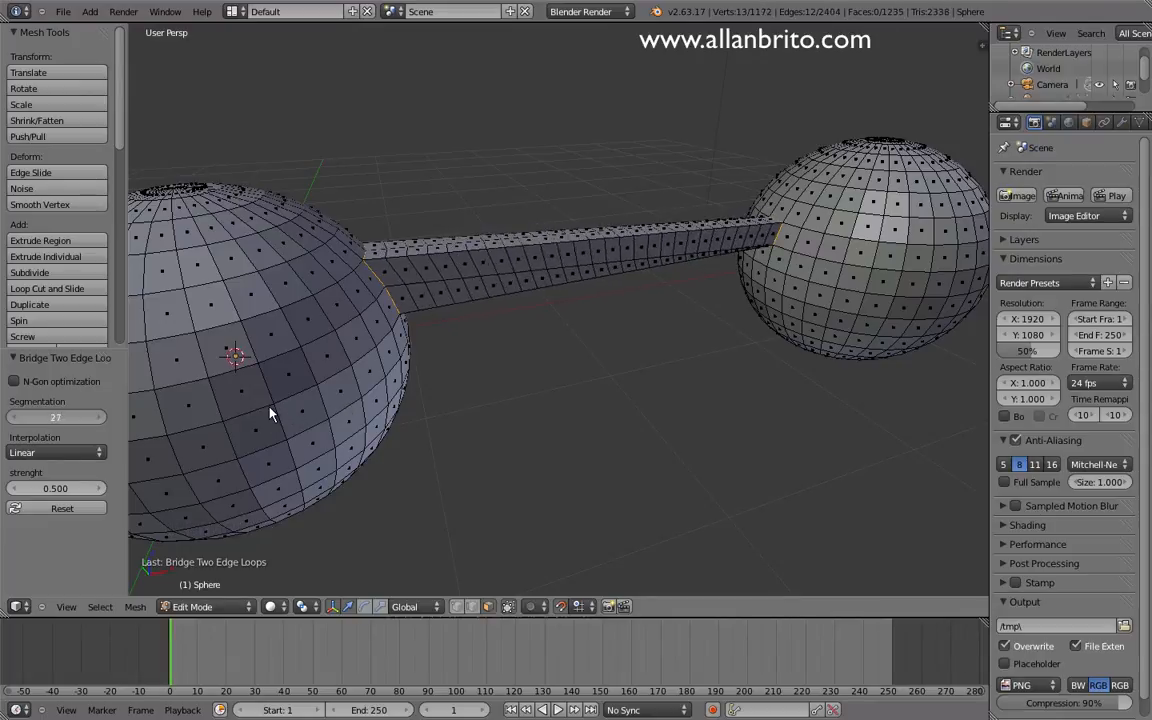
left_click(14, 382)
left_click(14, 382)
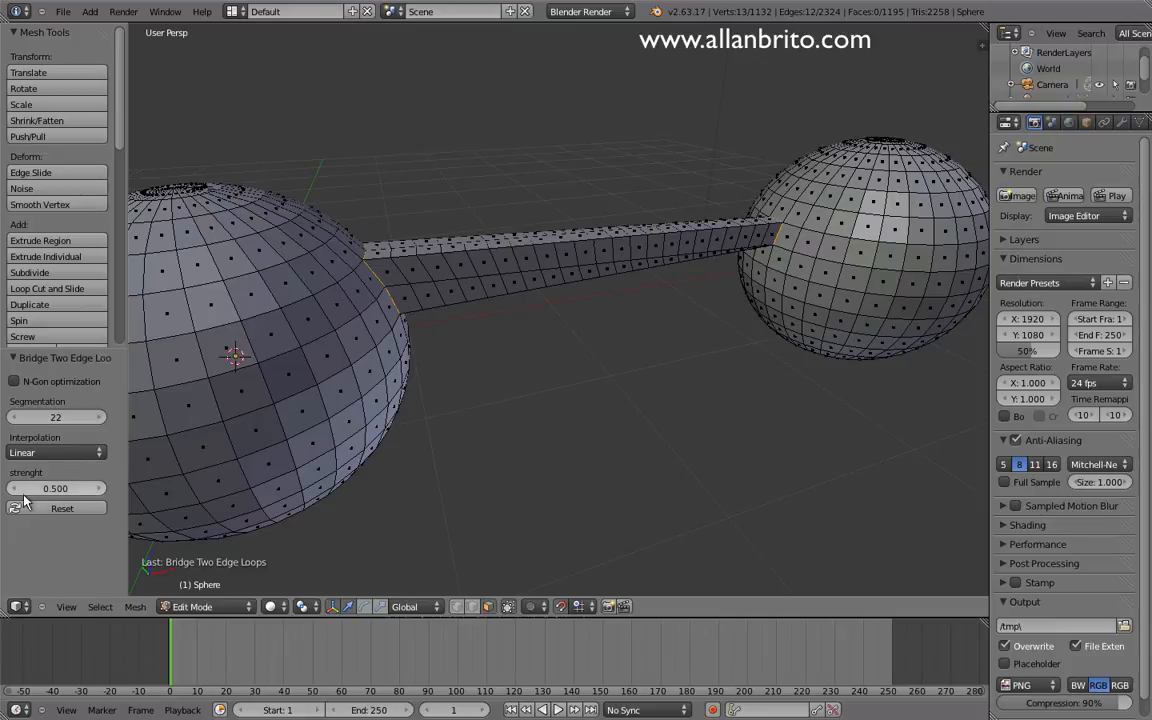
- Switch the bridge's interpolation from Linear to Cubic and try several strength values, ending with a high positive one
mouse_move(40, 489)
left_mouse_down()
mouse_move(180, 493)
mouse_move(42, 505)
left_mouse_up()
left_click(56, 452)
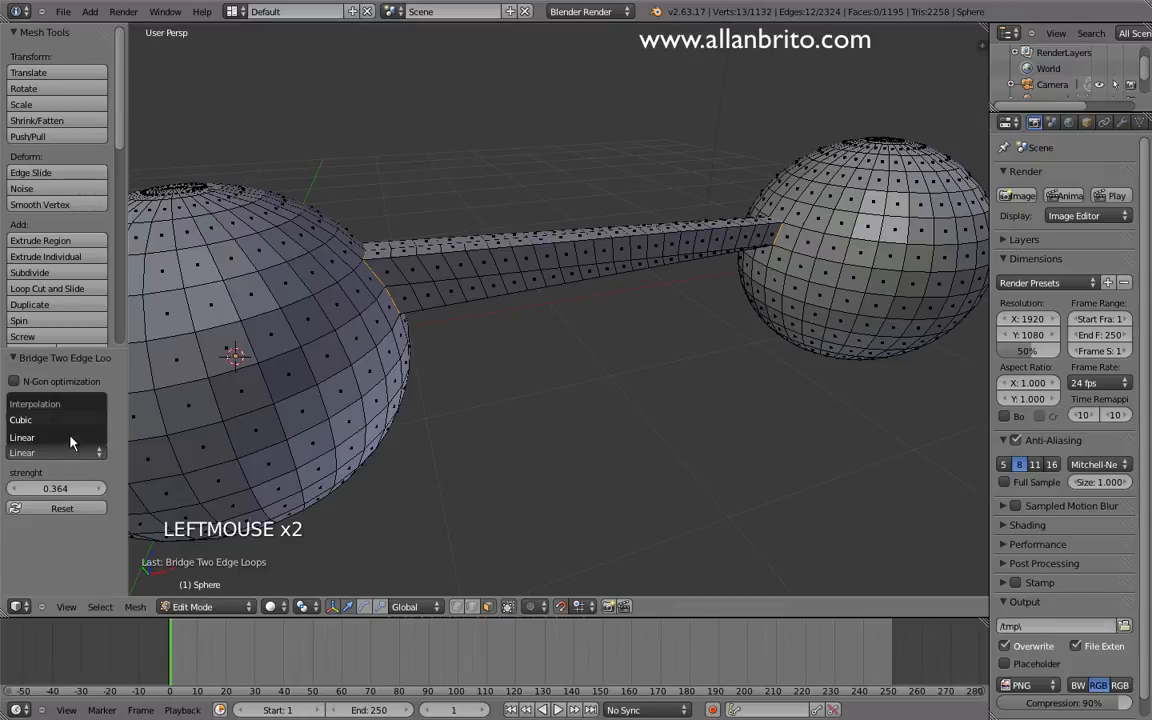
left_click(70, 424)
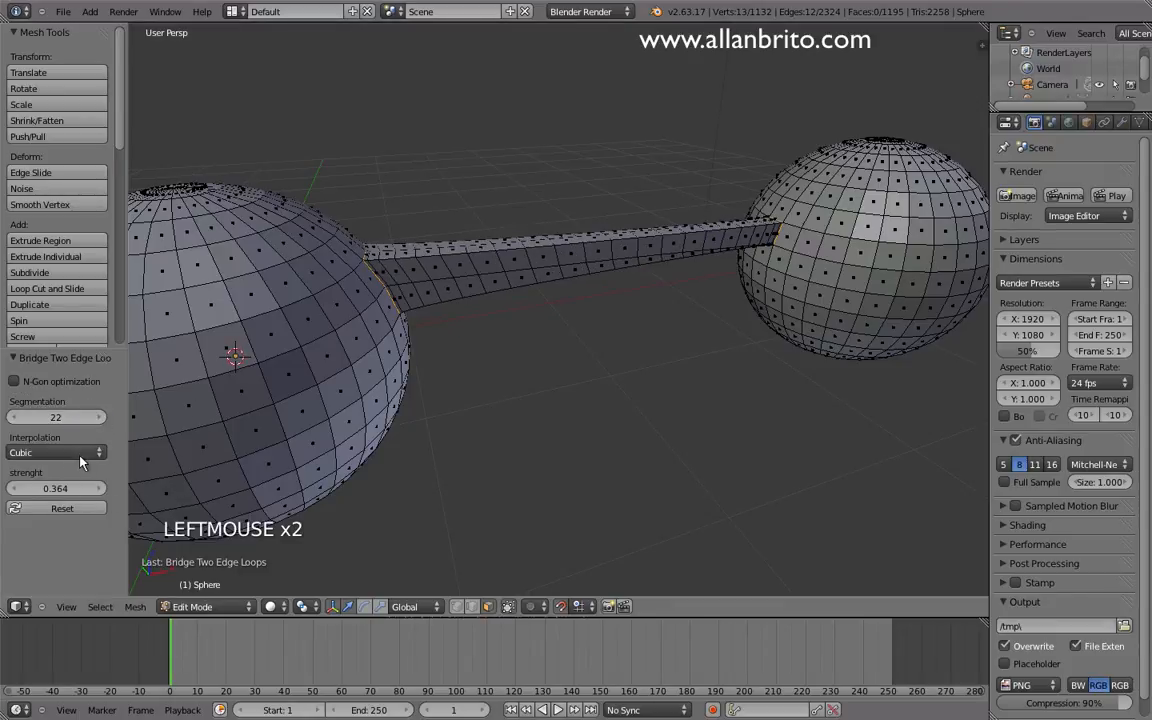
left_click_drag(53, 492, 12, 495)
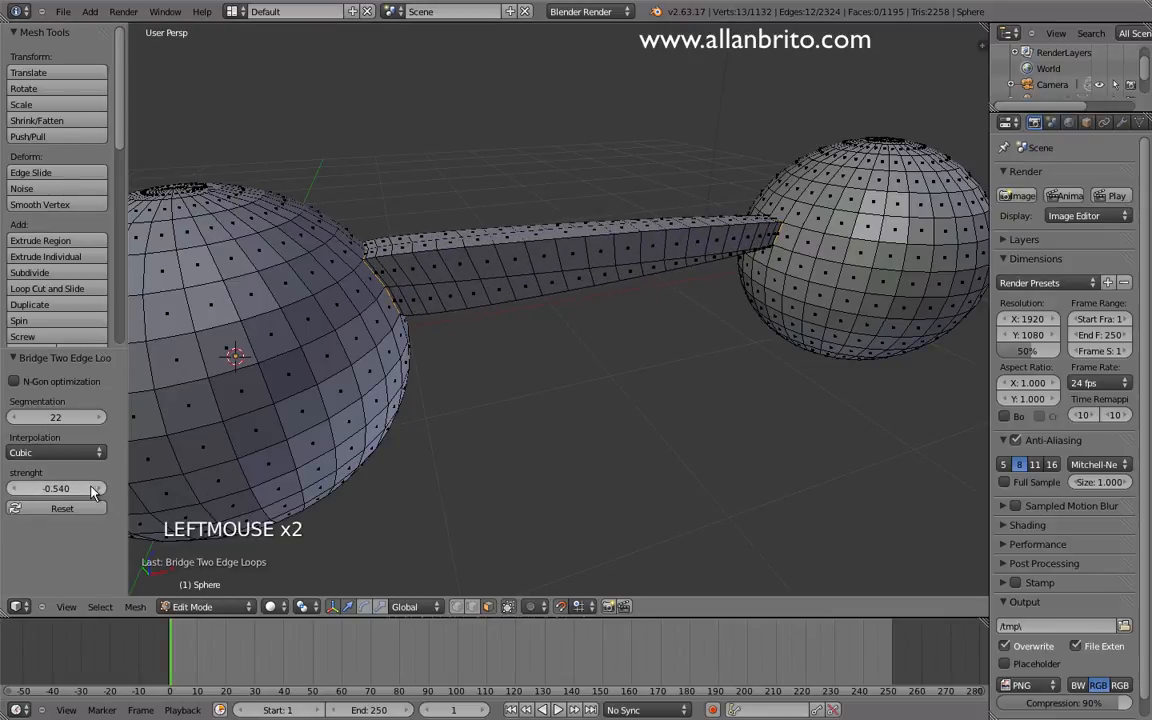
left_click_drag(95, 488, 700, 474)
- Check the curved bridge in Object Mode, return to Edit Mode and undo the bridge between the spheres
middle_click_drag(700, 474, 753, 314)
scroll(485, 264, "up", 2)
key("Tab")
scroll(700, 312, "down", 1)
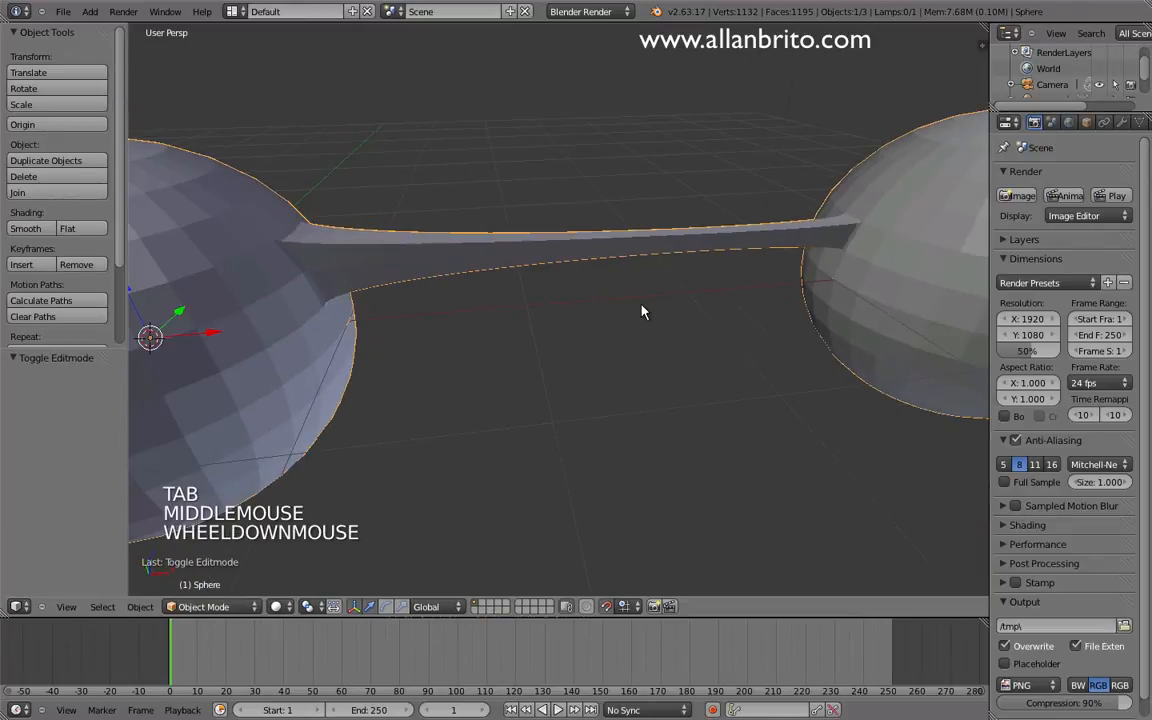
middle_click_drag(643, 311, 594, 324)
key("Tab")
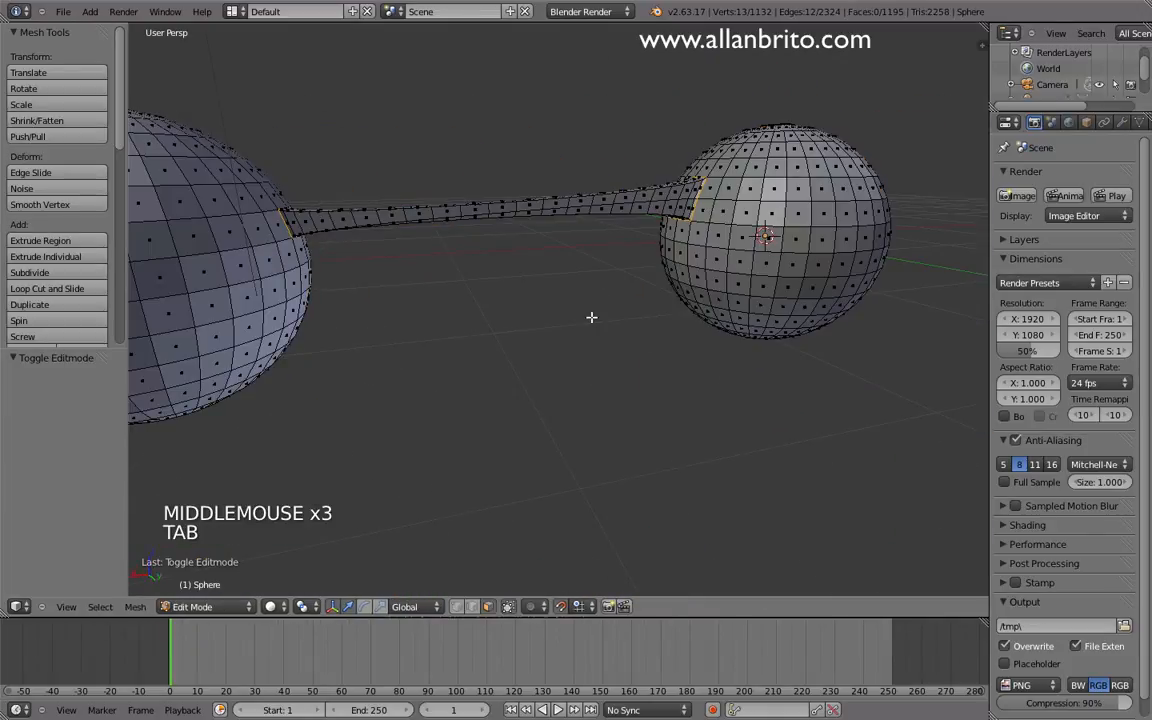
key("ctrl+z")
key("ctrl+z")
- Select an irregular strip of eight connected faces on the copied sphere, replacing the previous selection
middle_click_drag(375, 280, 359, 330)
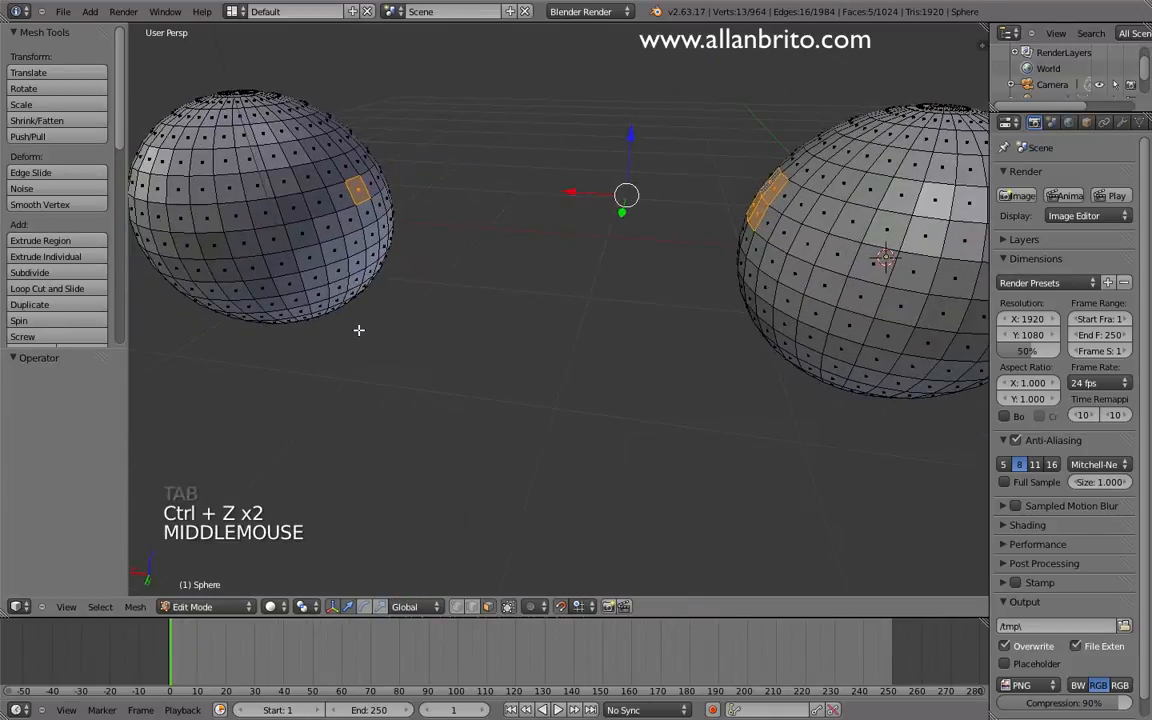
right_click(303, 180)
right_click(312, 152, "shift")
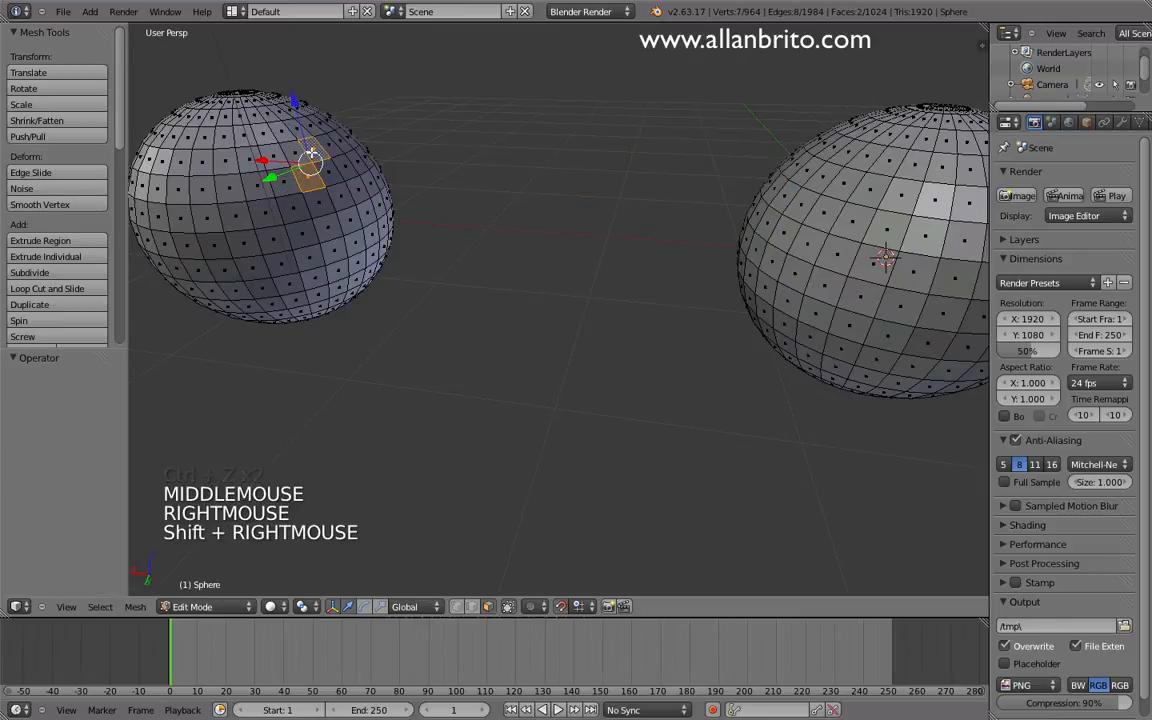
right_click(295, 150, "shift")
right_click(319, 203, "shift")
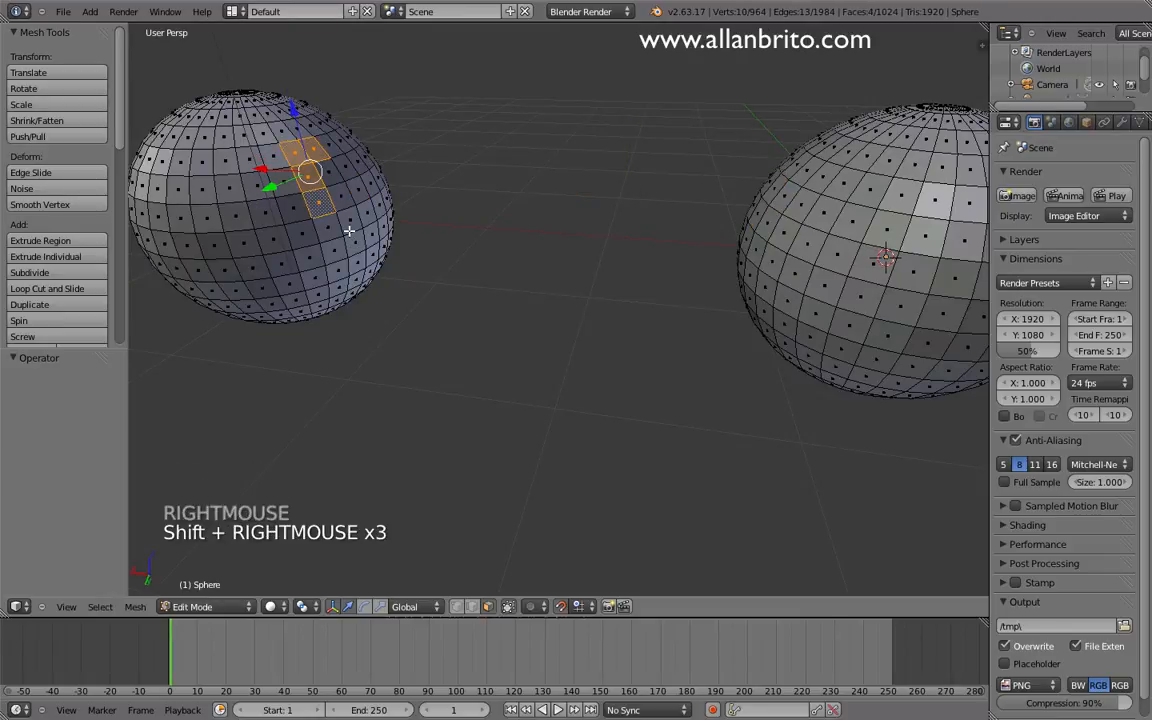
right_click(328, 220, "shift")
right_click(342, 222, "shift")
right_click(340, 251, "shift")
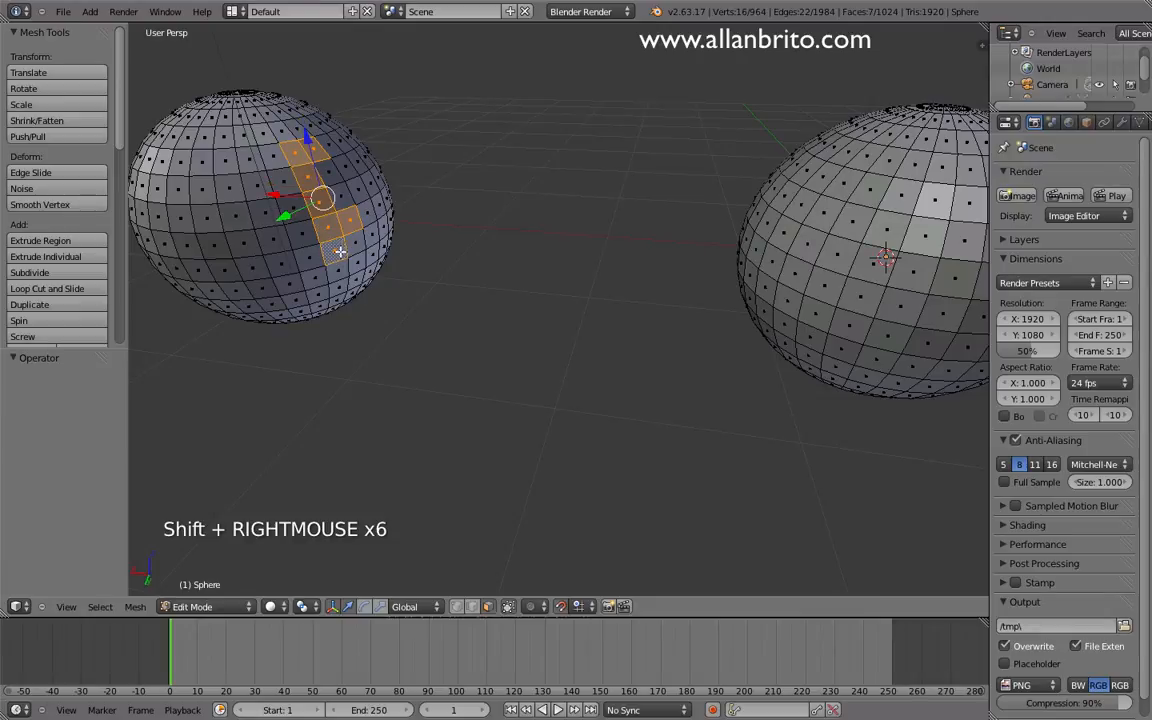
right_click(350, 251, "shift")
right_click(364, 246, "shift")
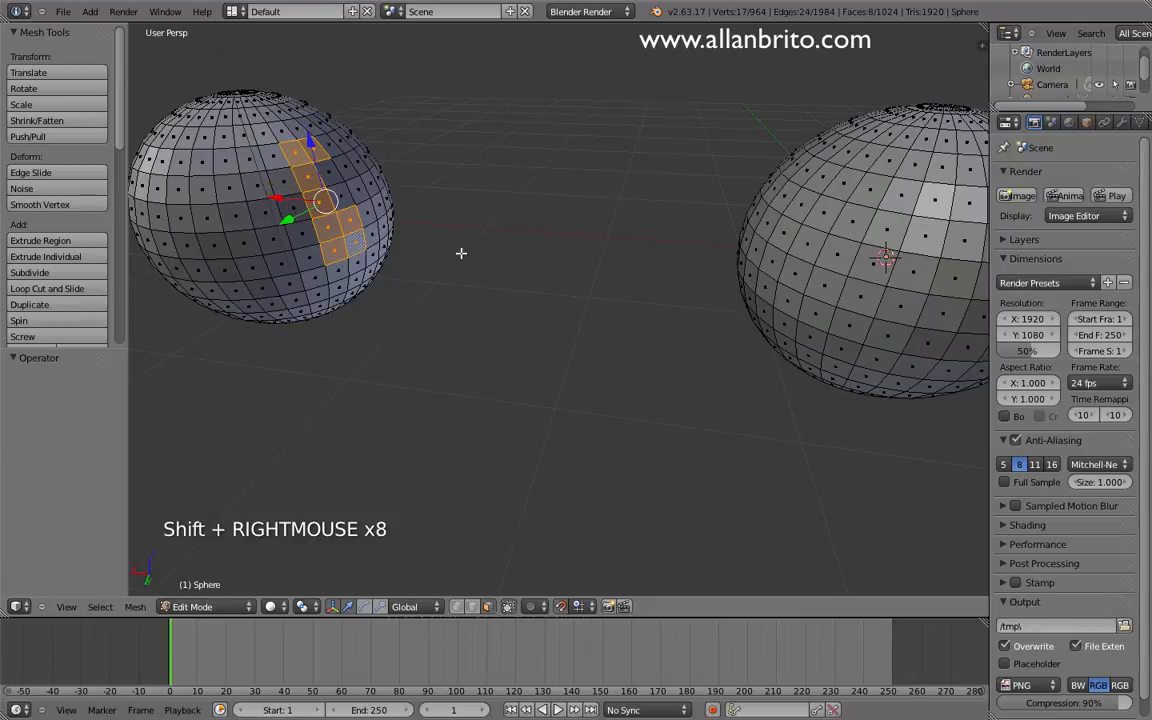
- Add five connected faces on the original sphere's facing side to the selection
middle_click_drag(461, 253, 650, 166)
right_click(659, 170, "shift")
right_click(663, 151, "shift")
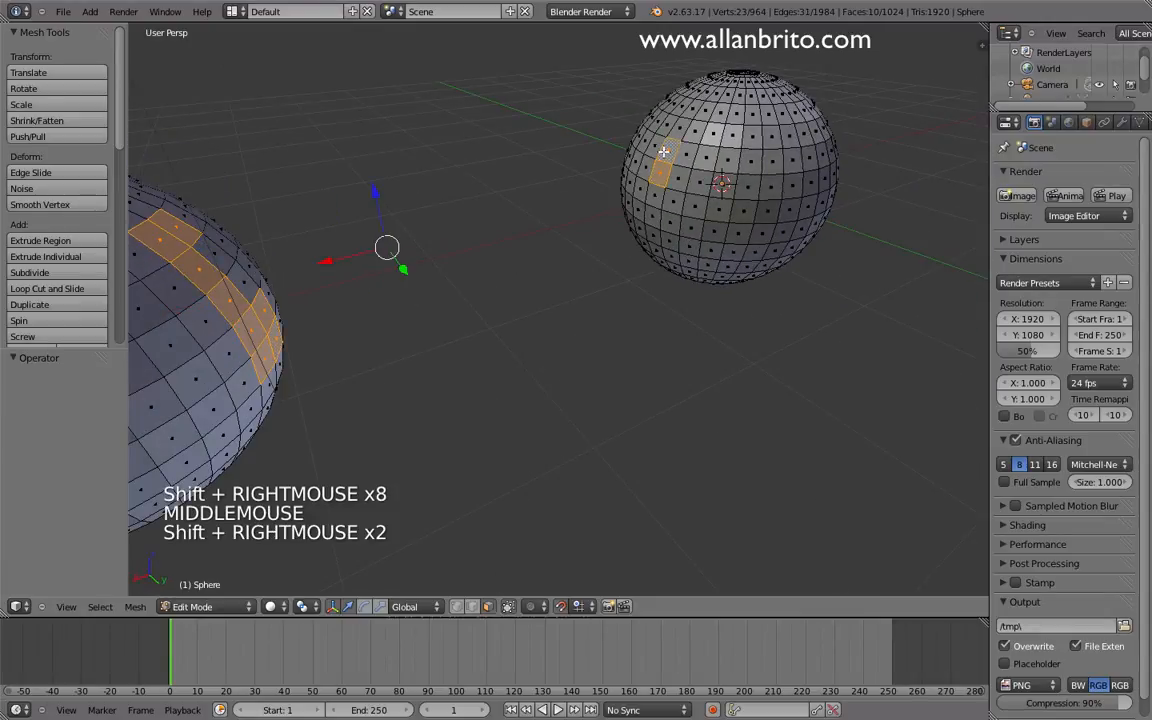
right_click(655, 146, "shift")
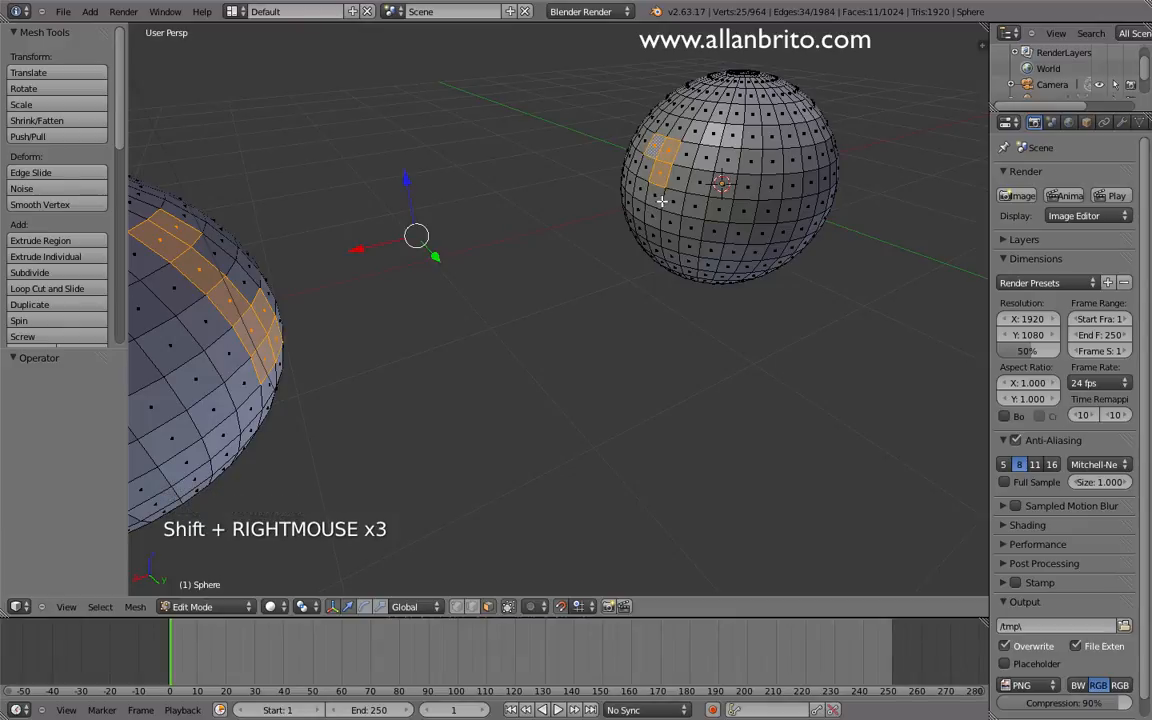
right_click(662, 202, "shift")
right_click(659, 213, "shift")
- Connect the selected face groups with Bridge Two Edge Loops, adjust the strength and check the shape in Object Mode
key("w")
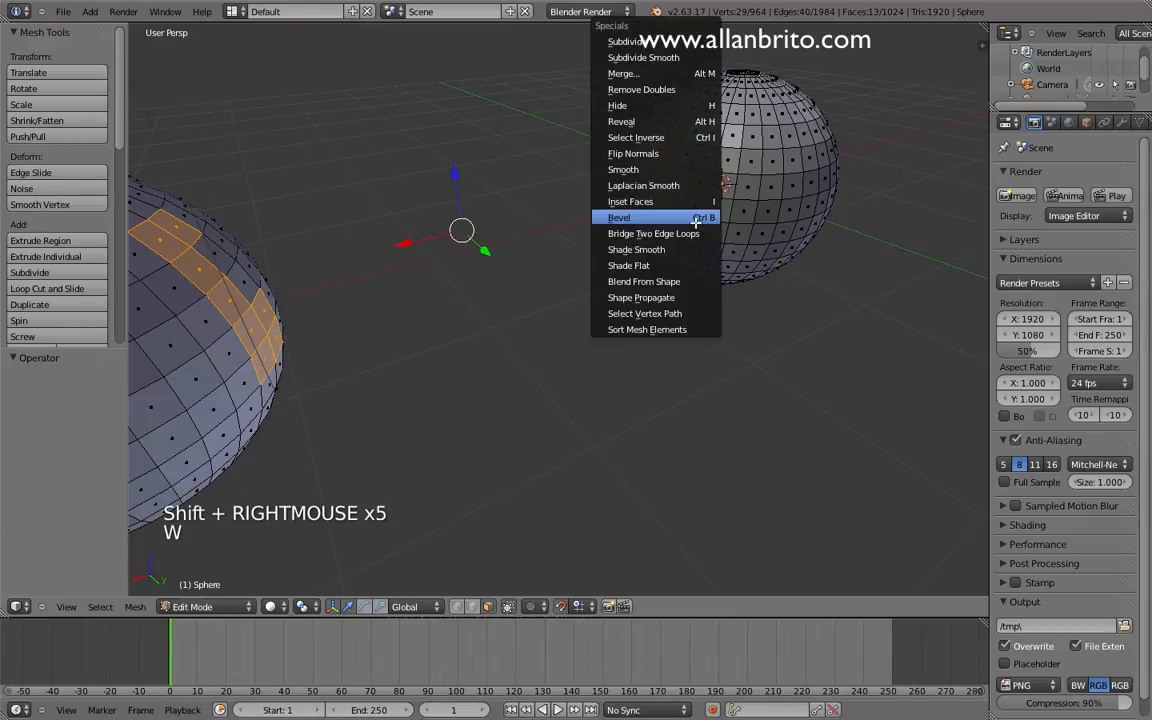
left_click(689, 232)
middle_click_drag(686, 257, 663, 283)
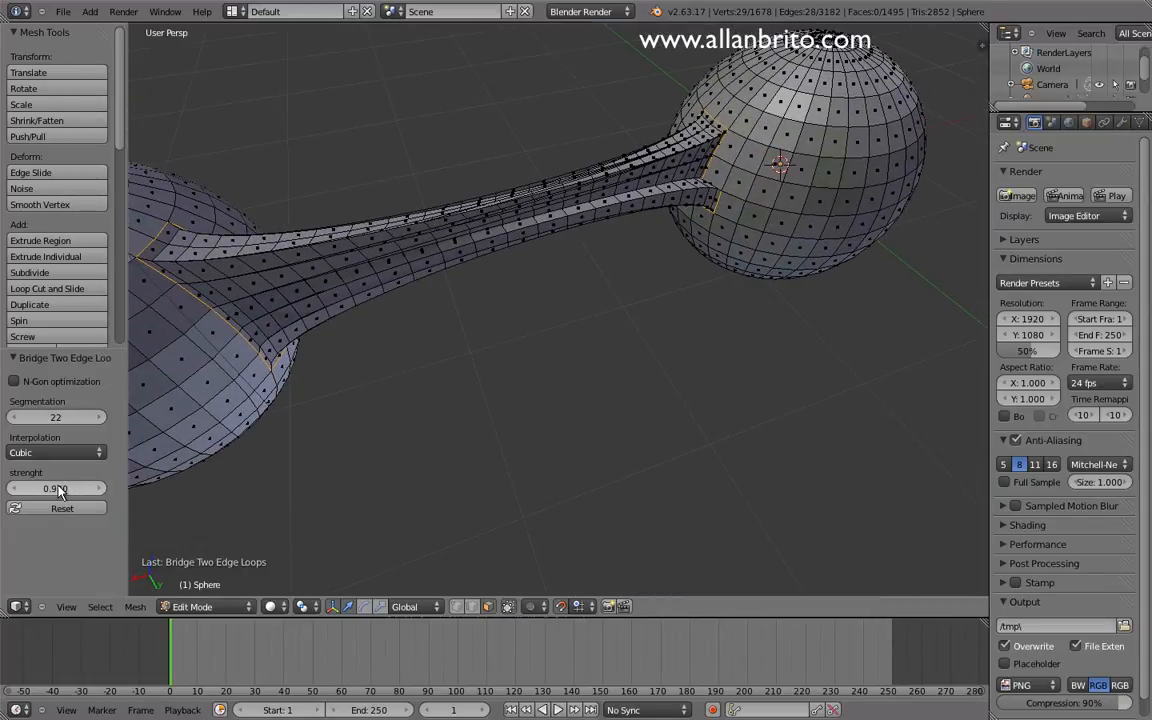
left_click_drag(58, 490, 468, 496)
key("Tab")
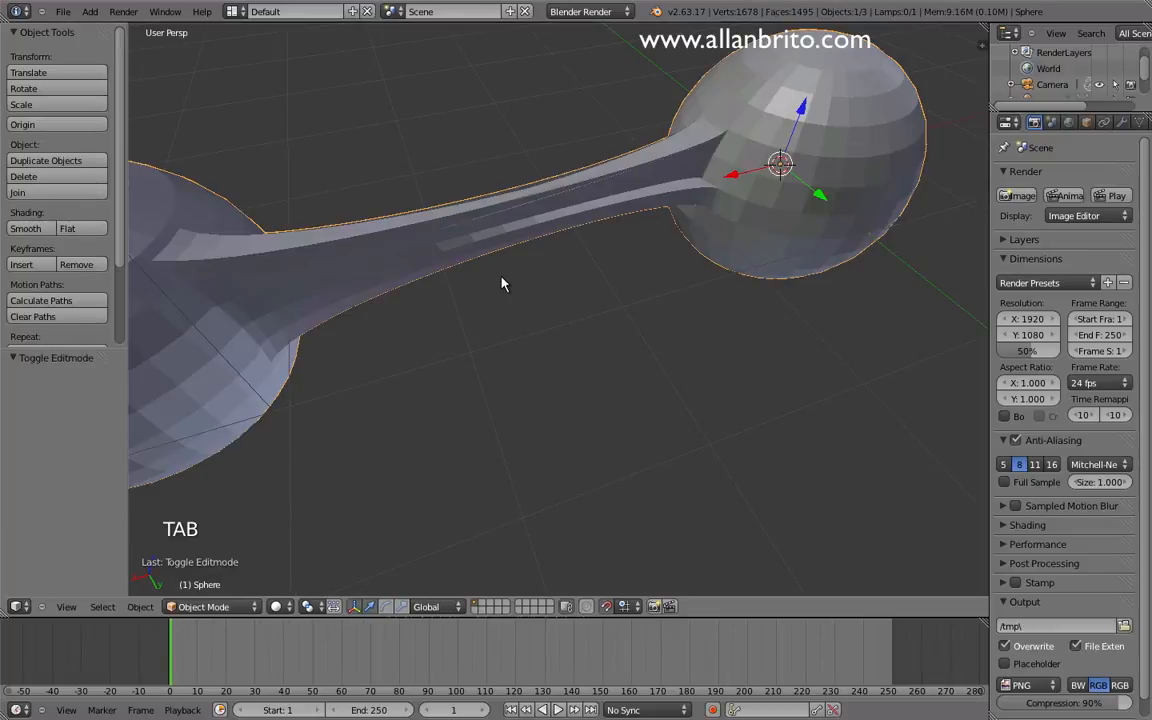
mouse_move(503, 284)
middle_mouse_down()
mouse_move(501, 309)
mouse_move(496, 267)
middle_mouse_up()
middle_click_drag(730, 337, 573, 342)
key("Tab")
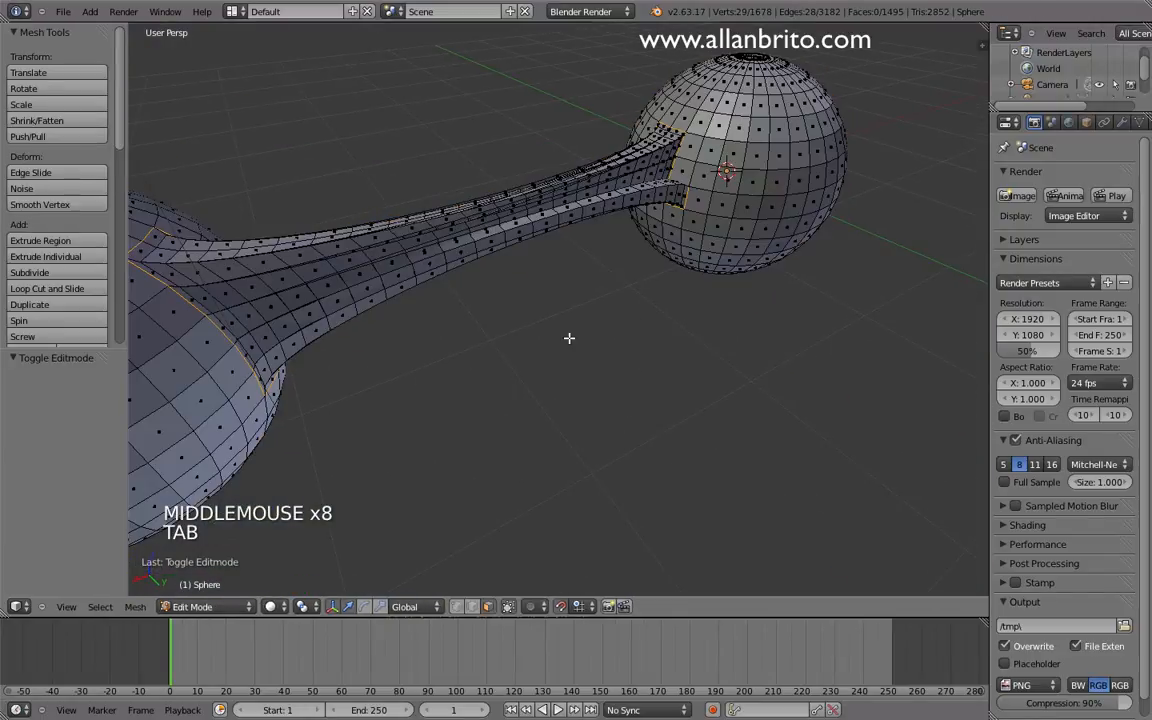
- In Object Mode, add a Subdivision Surface modifier with 2 view subdivisions to the bridged spheres and shade them smooth
key("Tab")
left_click(1121, 122)
left_click(1076, 177)
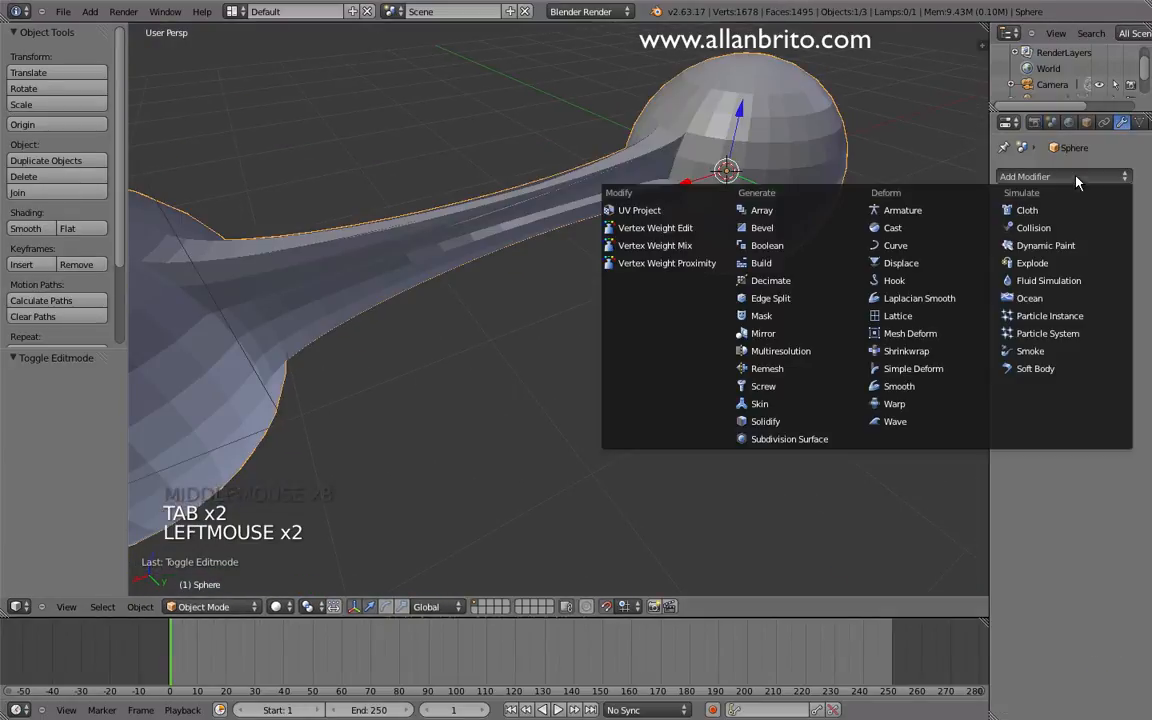
left_click(805, 439)
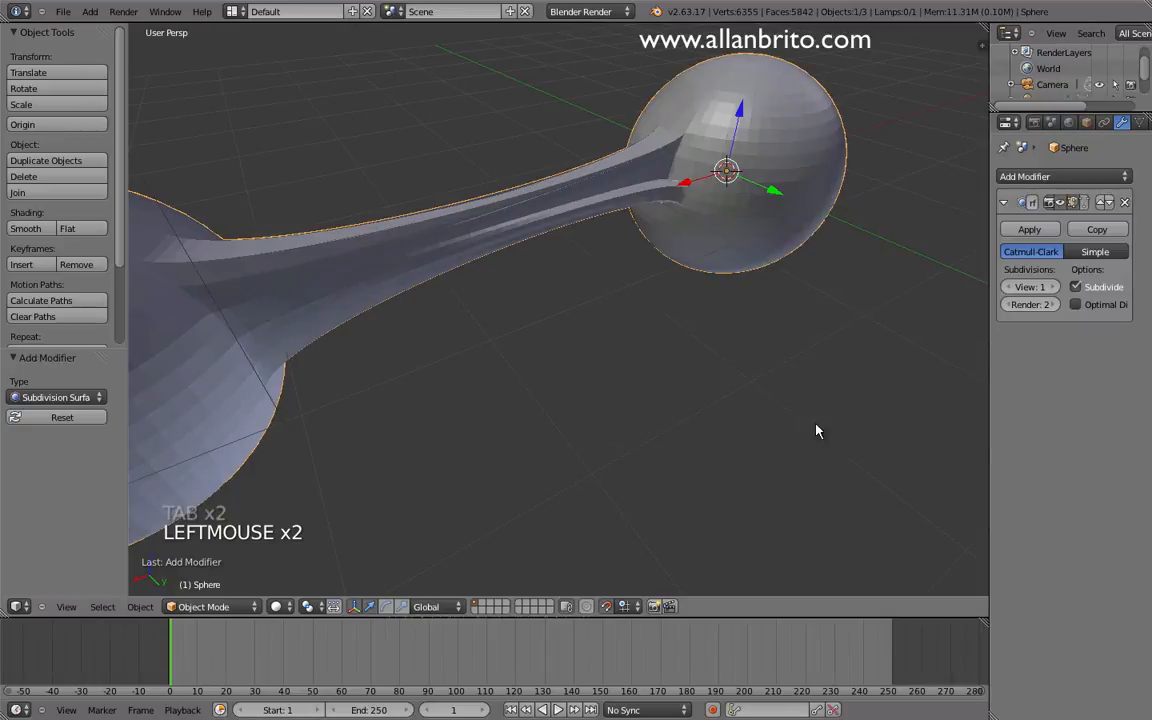
left_click(1050, 287)
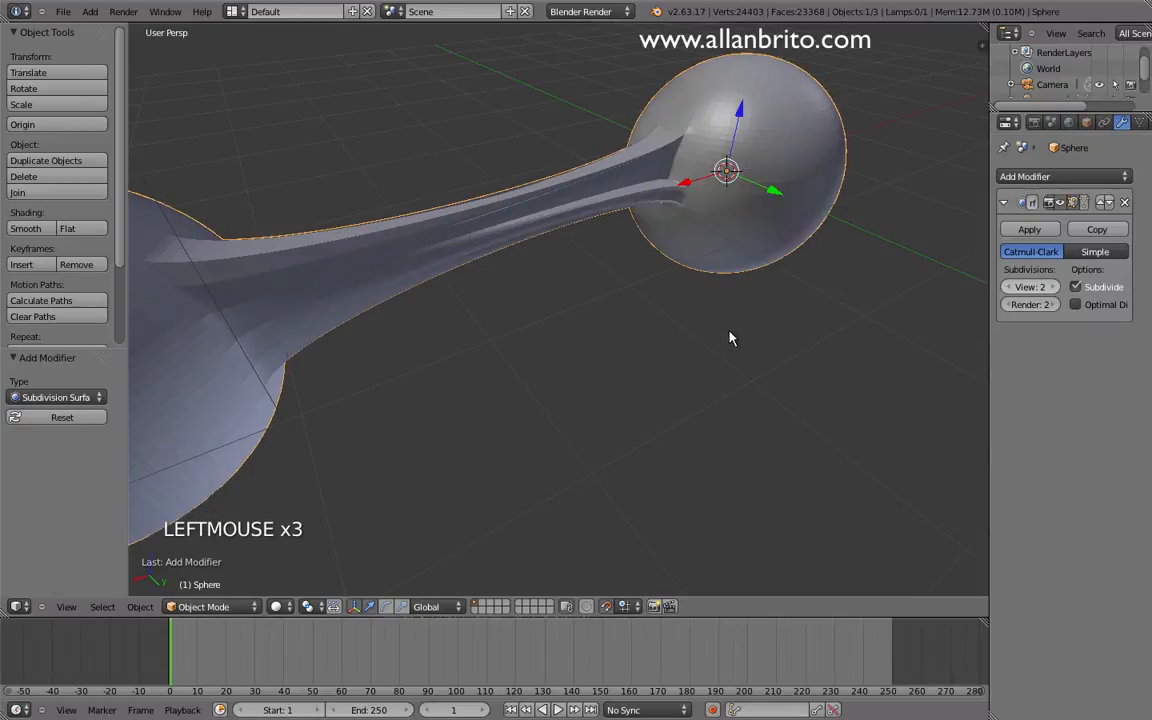
middle_click_drag(640, 324, 224, 296)
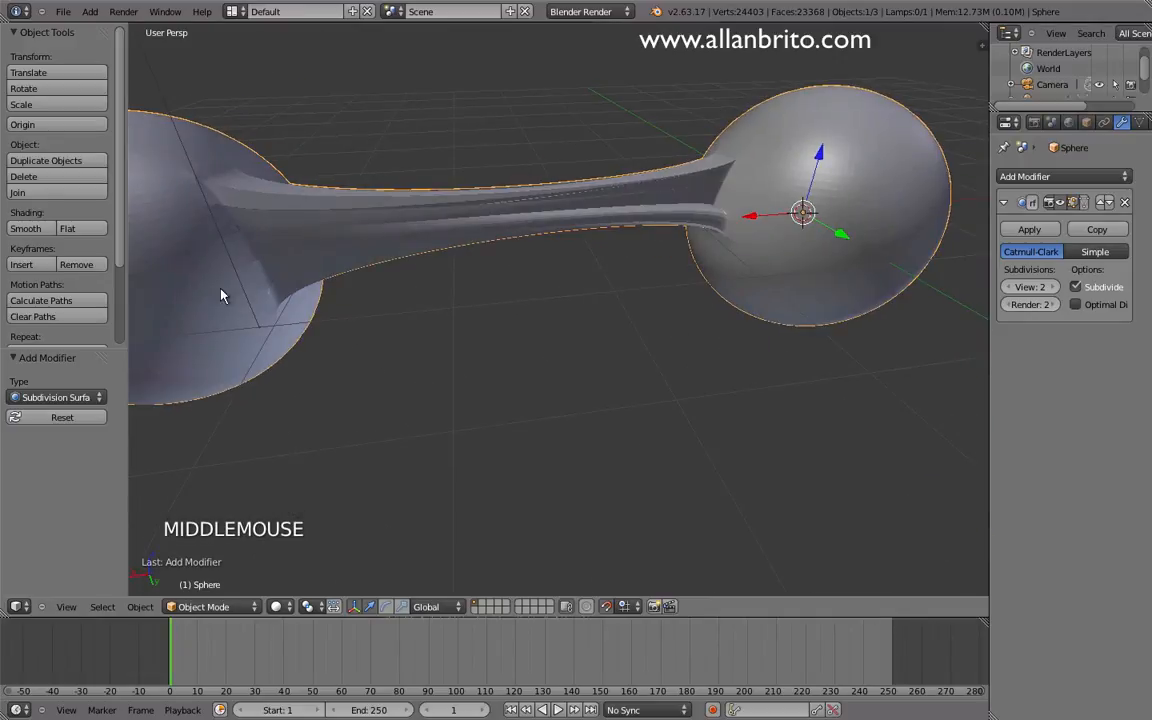
left_click(25, 229)
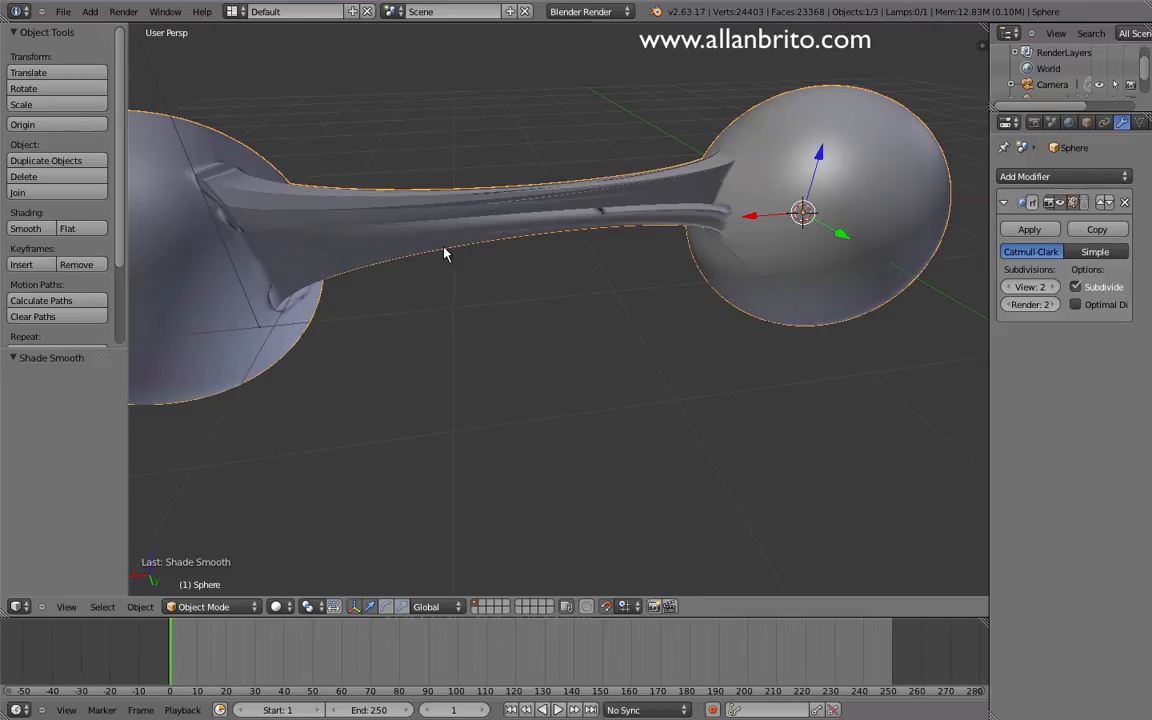
- Remove the Subdivision Surface modifier from the bridged spheres and set their shading back to flat
scroll(444, 253, "down", 2)
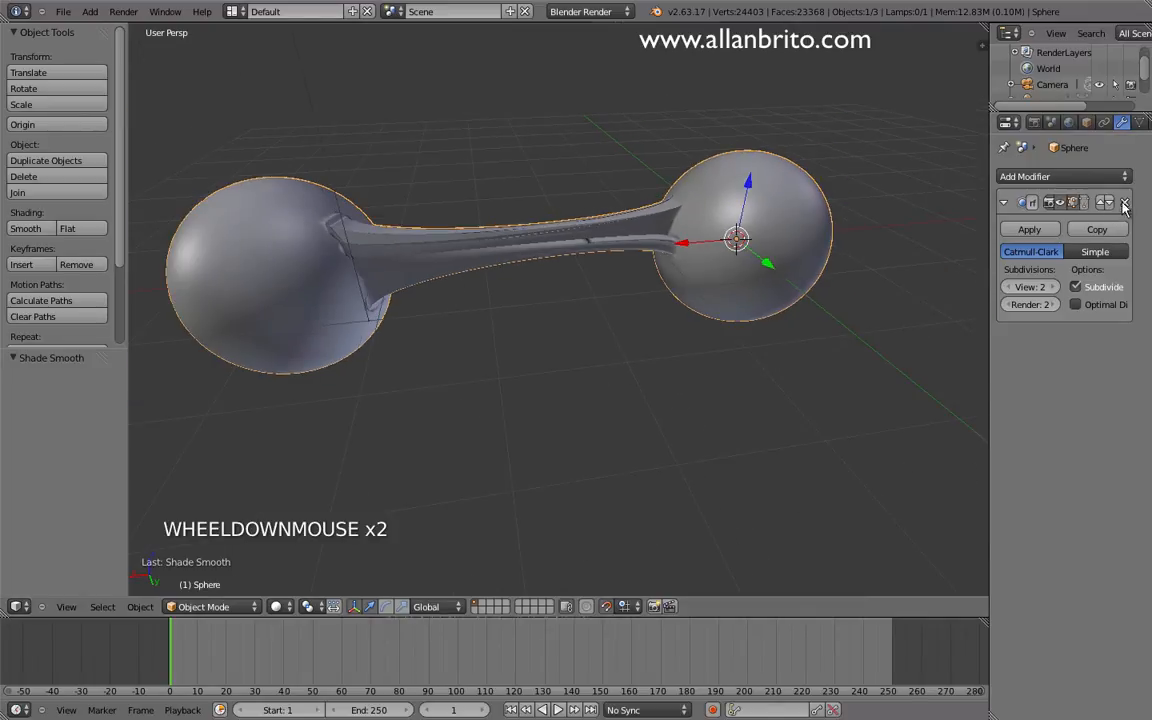
left_click(1124, 202)
left_click(70, 229)
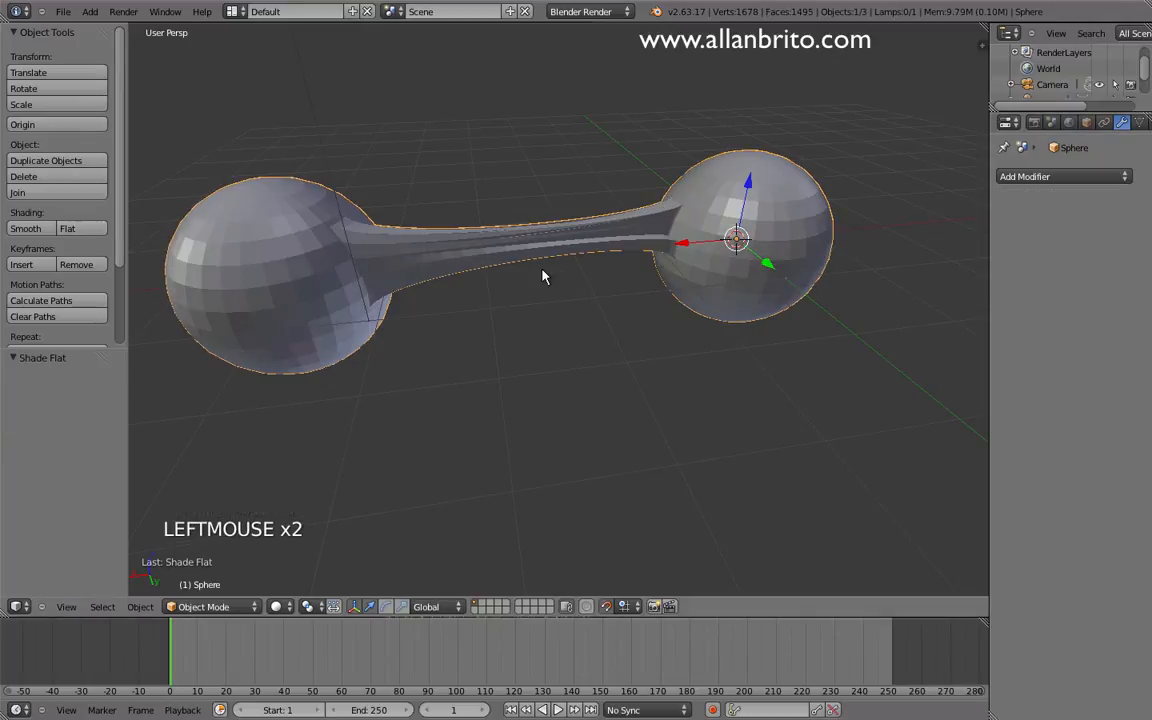
middle_click_drag(500, 317, 558, 338, "shift")
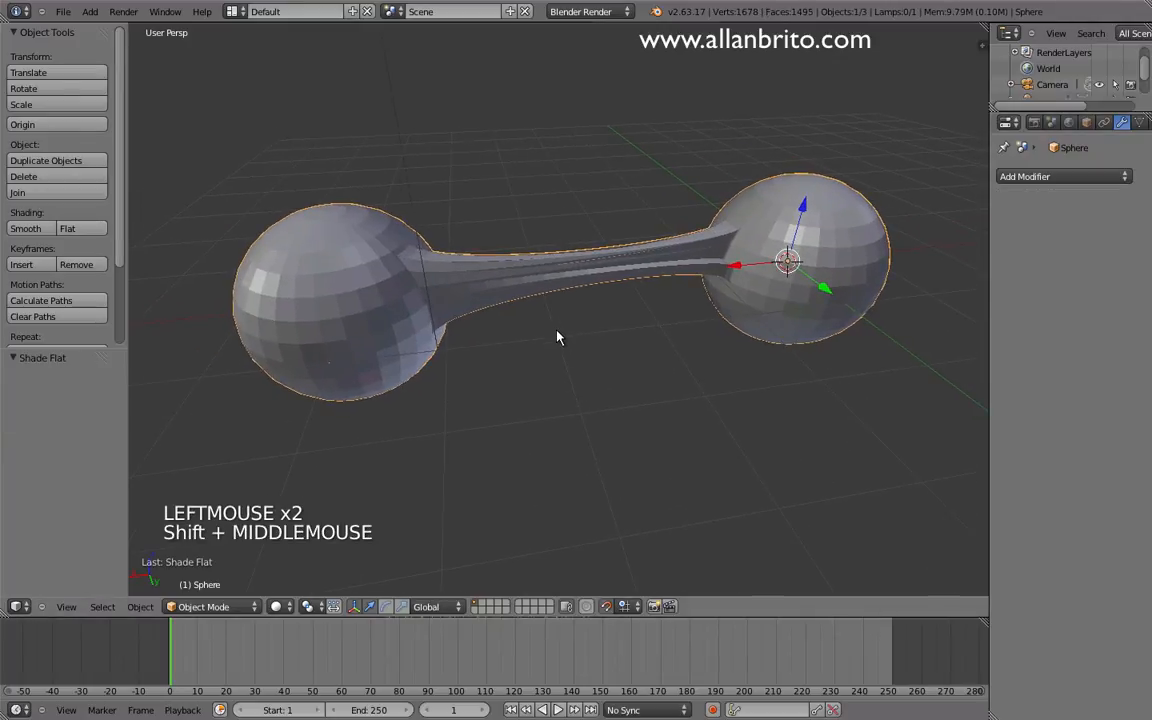